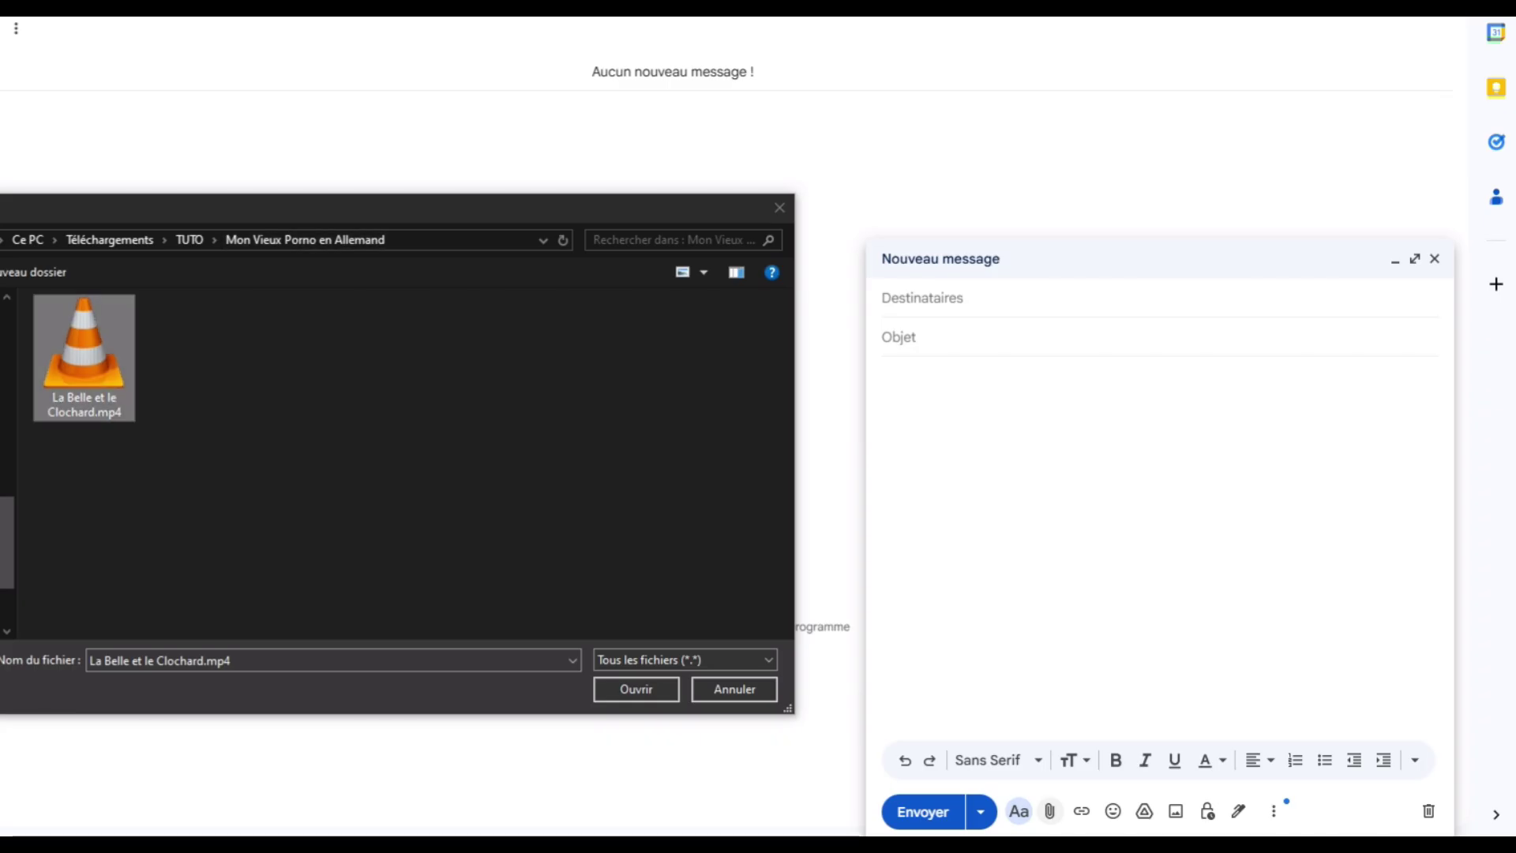
Attach La Belle et le Clochard.mp4 (306.2 MB) to the draft as a Google Drive link.
key(Return)
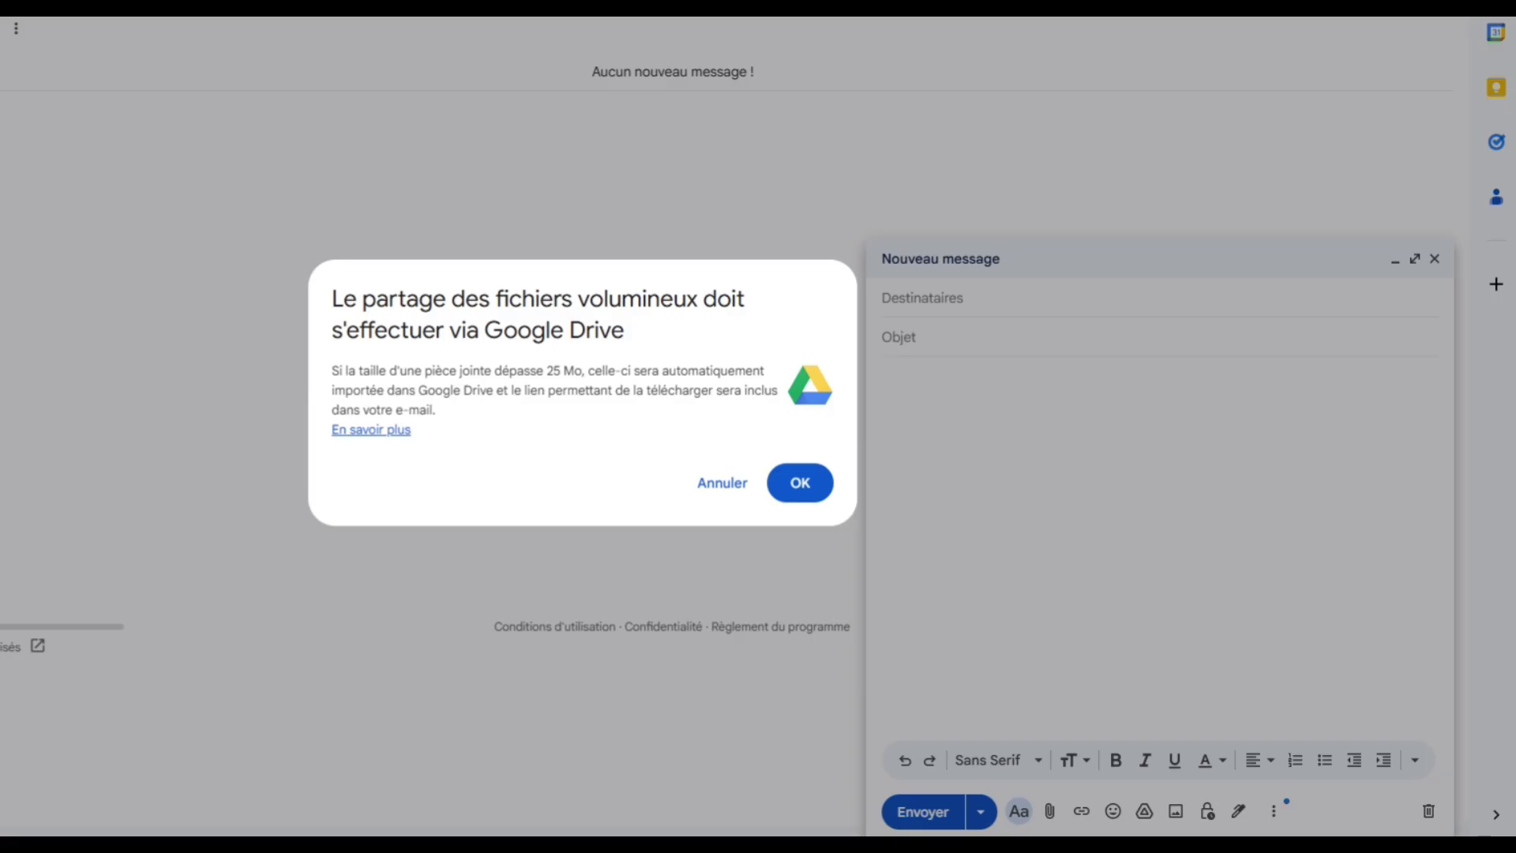
key(Return)
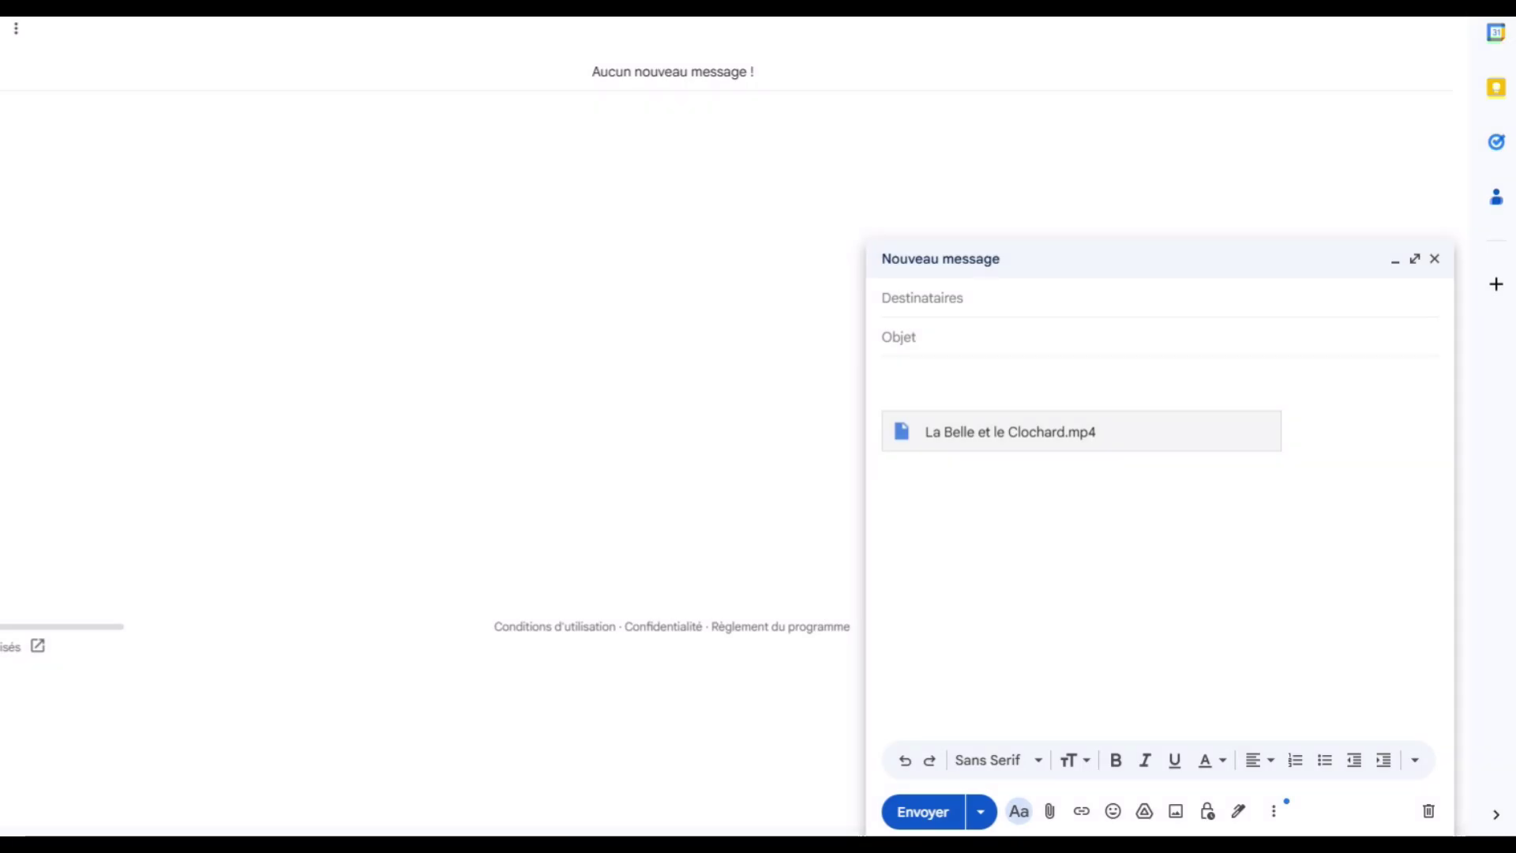
click(922, 297)
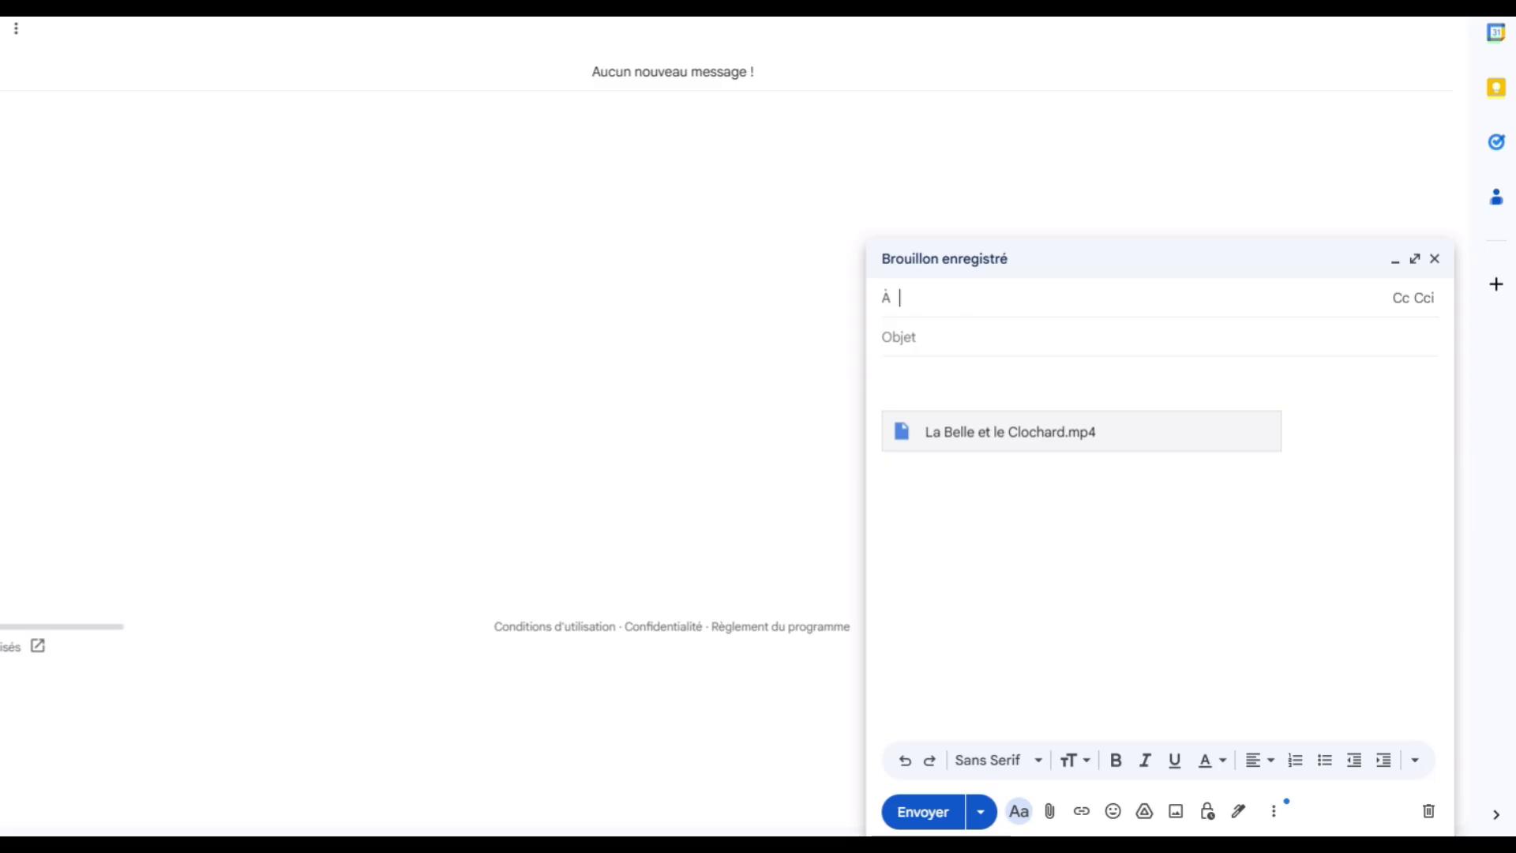
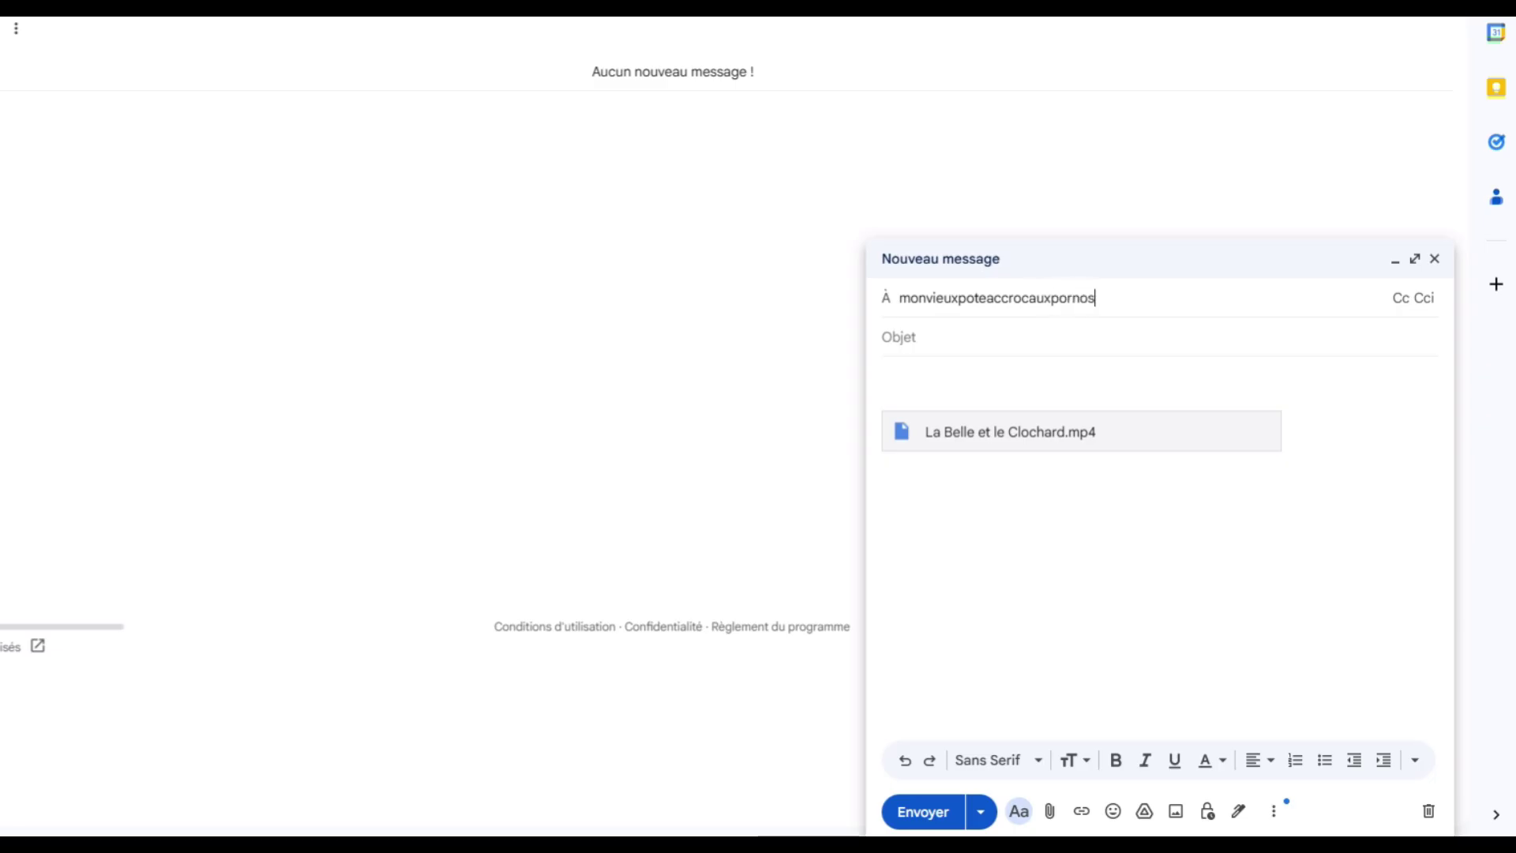
Address the draft to the recipient's e-mail and set the subject 'Cadeau d'anniversaire'.
key(Tab)
text(Cadeau d'ann)
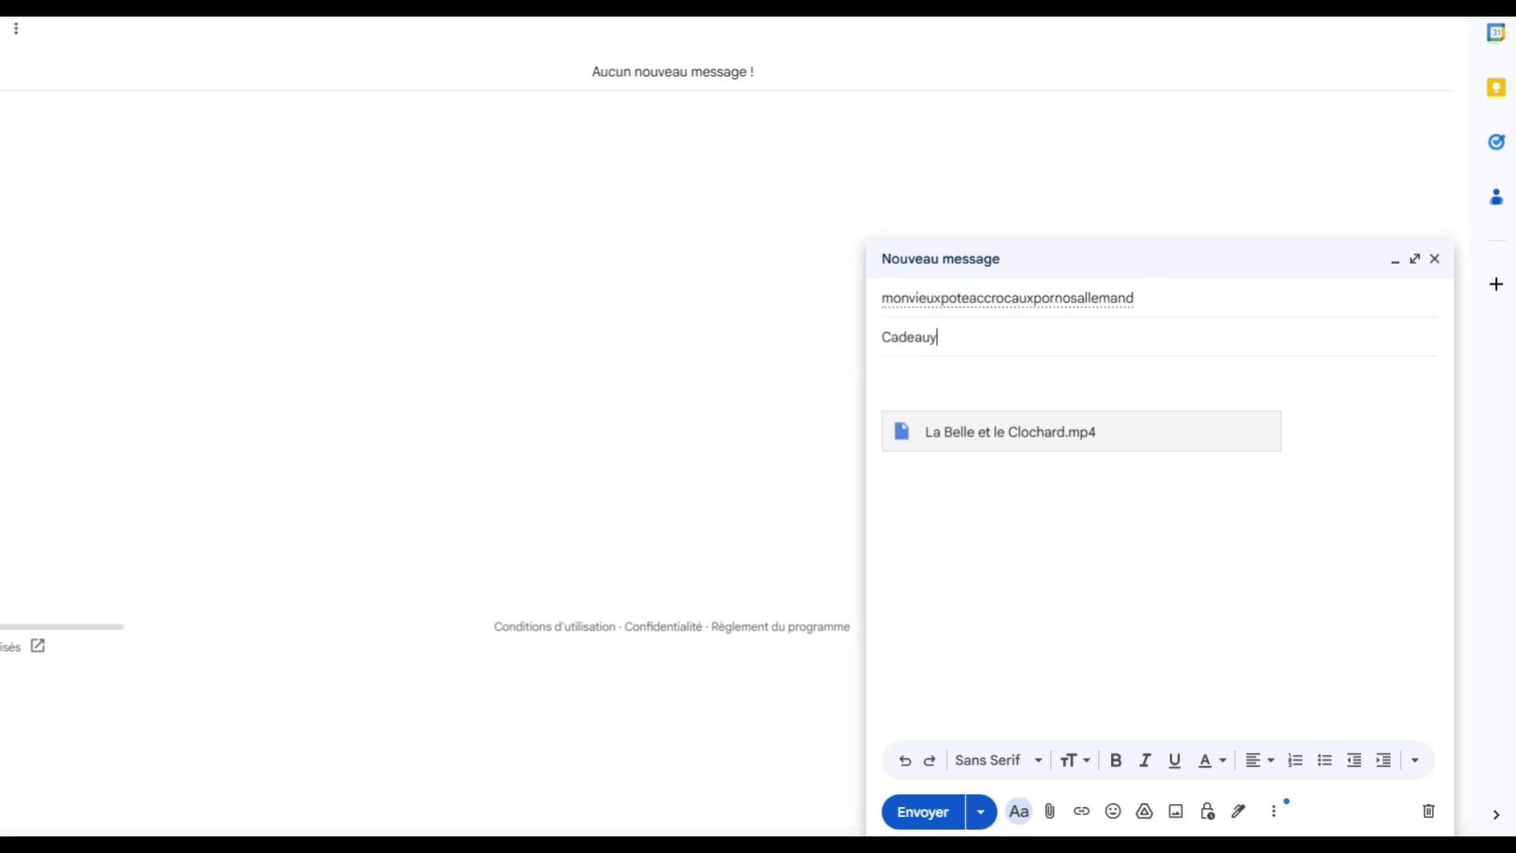
text(iversaire)
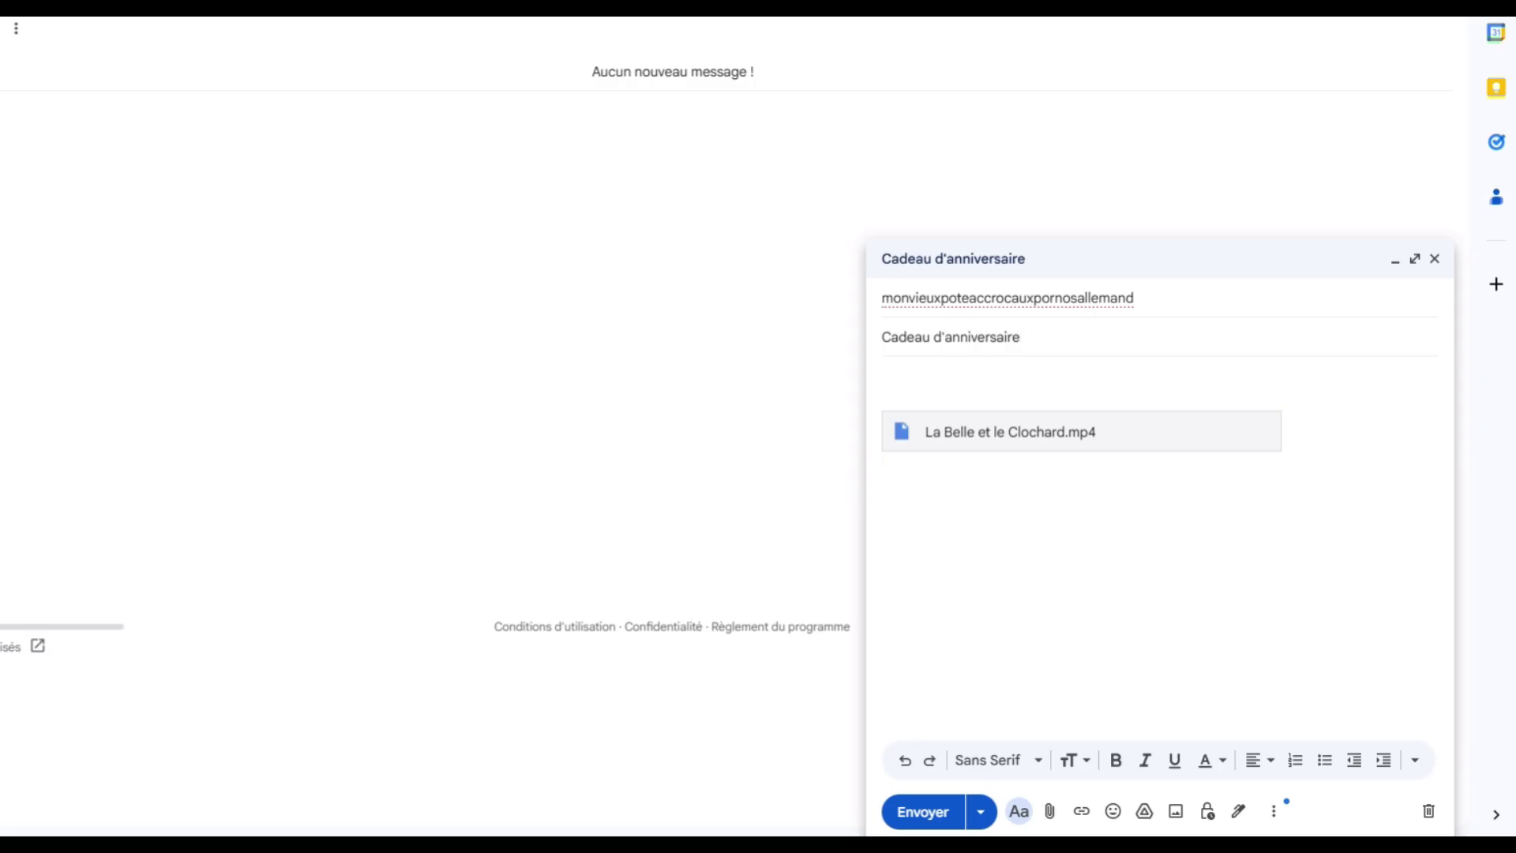
click(883, 376)
Write the body 'Une fois téléchargé, préviens moi pour que je supprime le fichier... évidemment'.
text(Une fois téléchargé, préviens moi pour q)
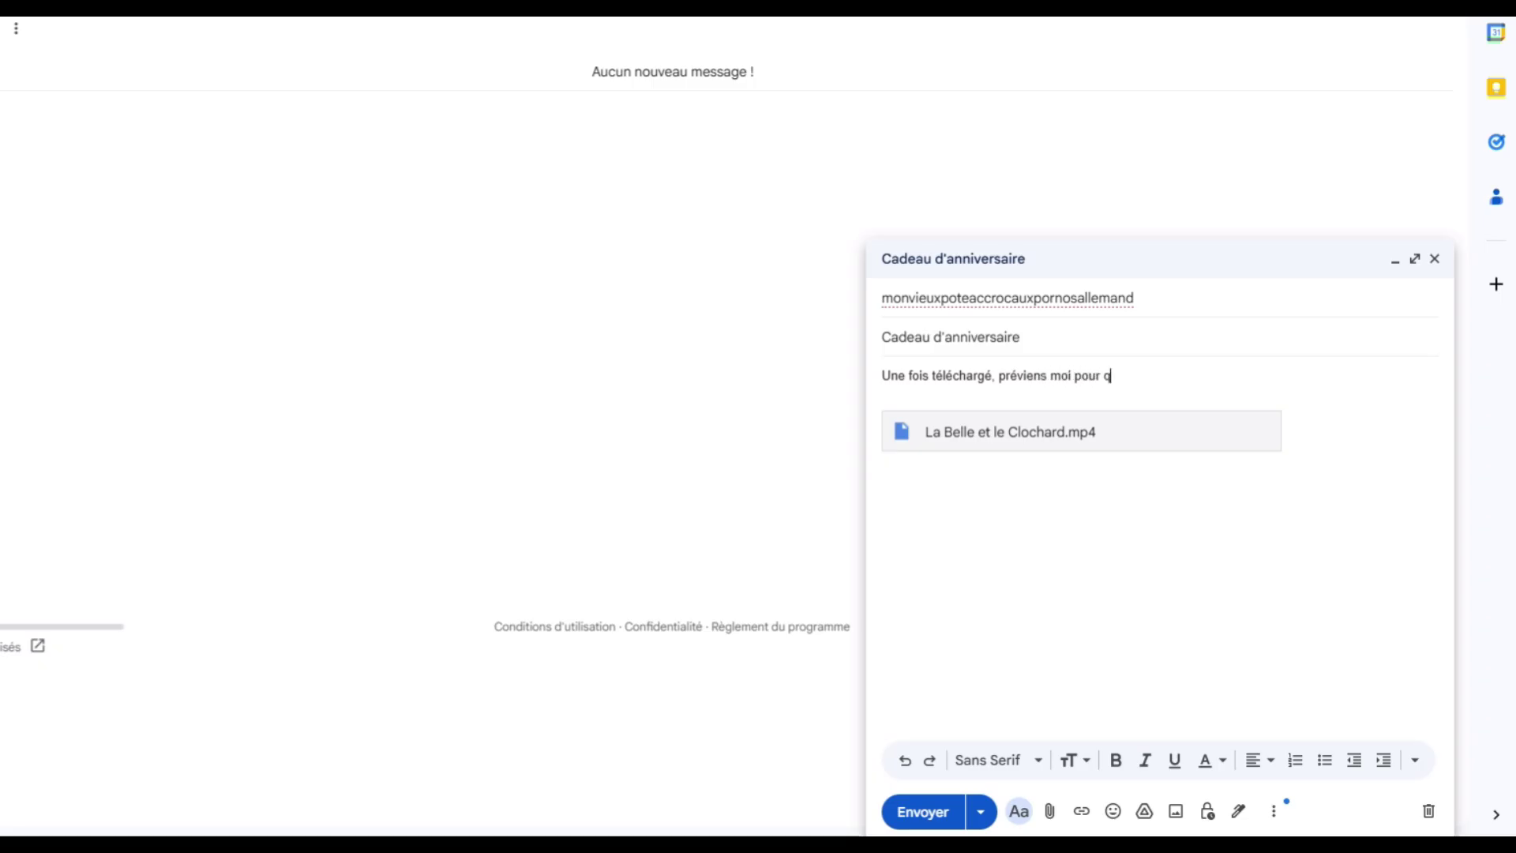
text(ue je supprime le fichier... )
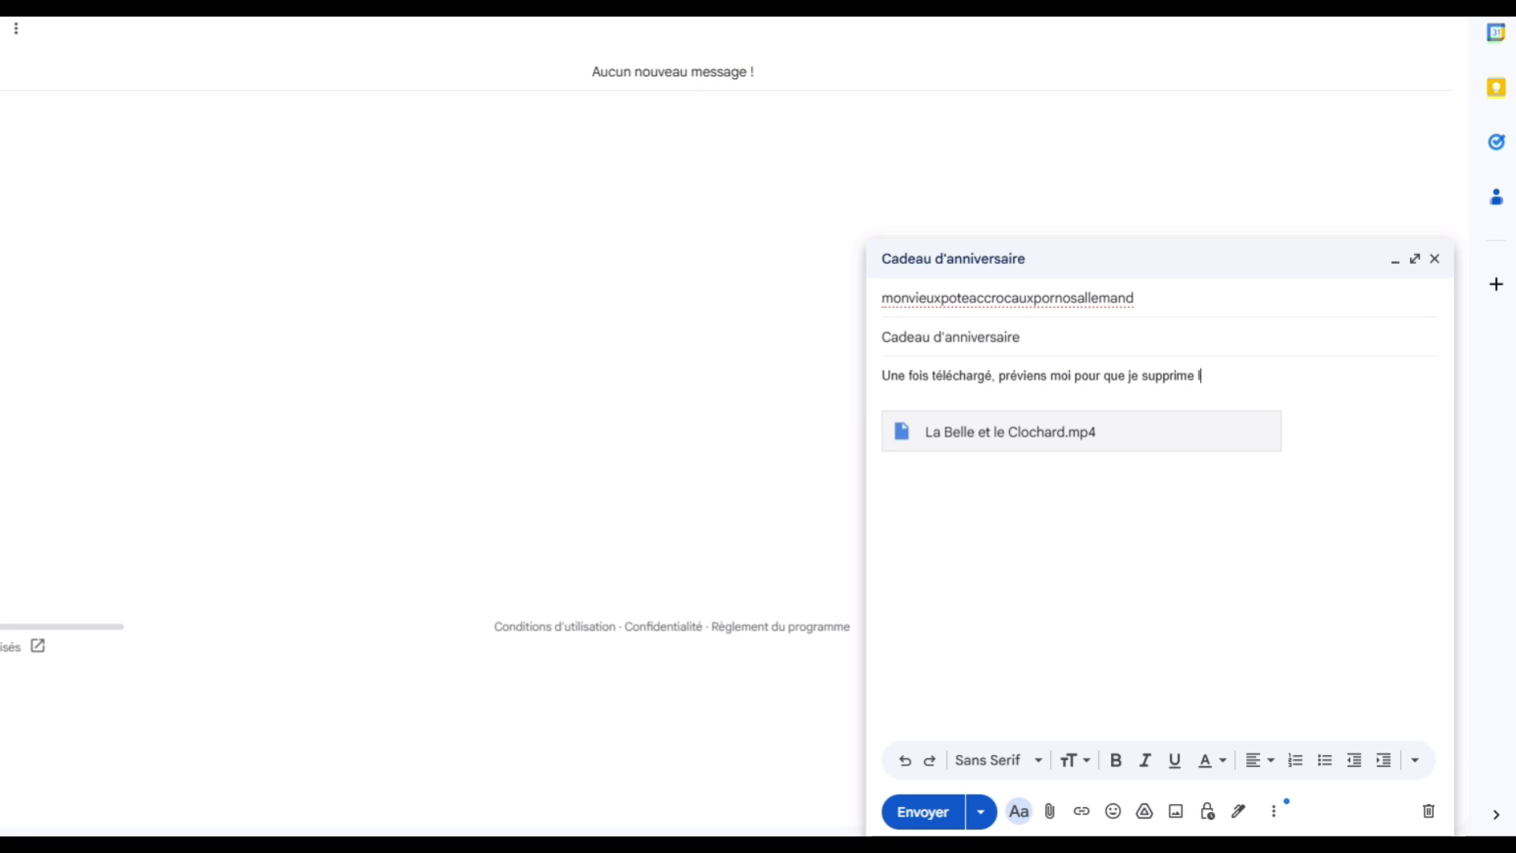
text(évidemment)
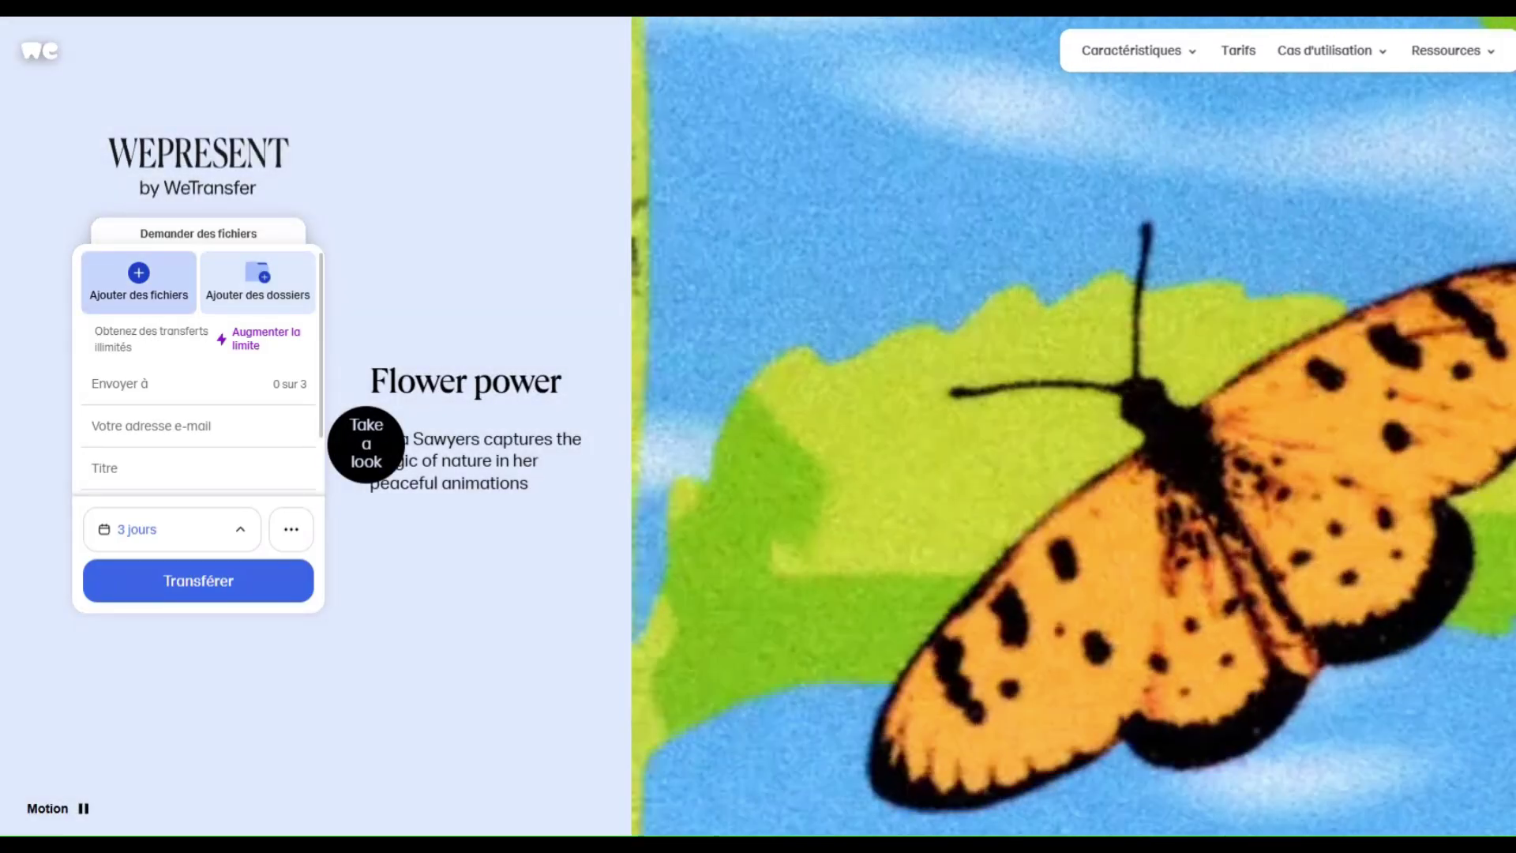
Add La Belle et le Clochard.mp4 to the WeTransfer transfer and enter the recipient's e-mail address.
click(138, 282)
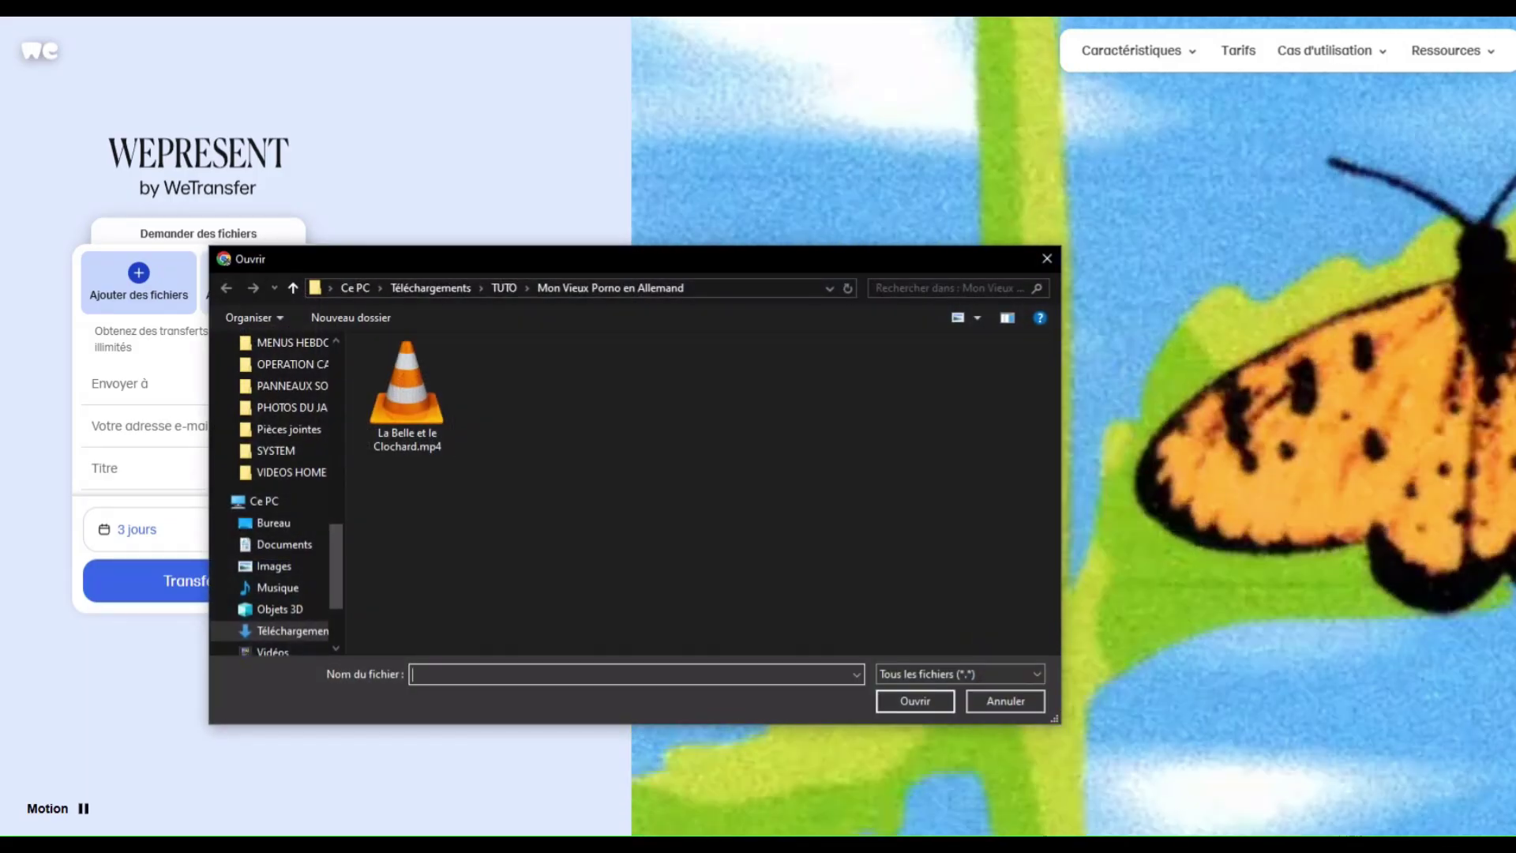
double_click(406, 396)
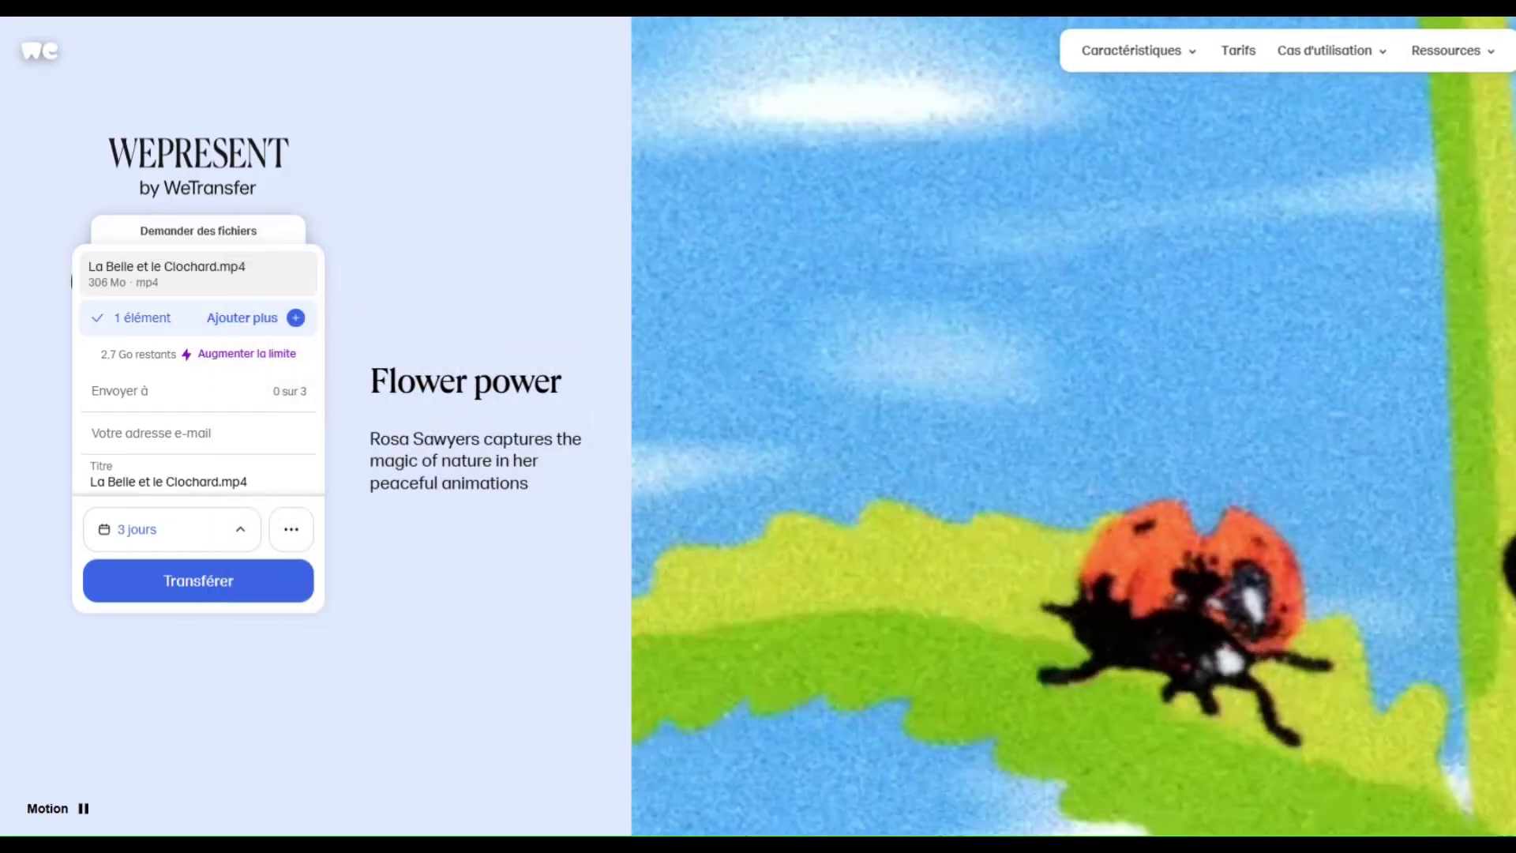
click(126, 393)
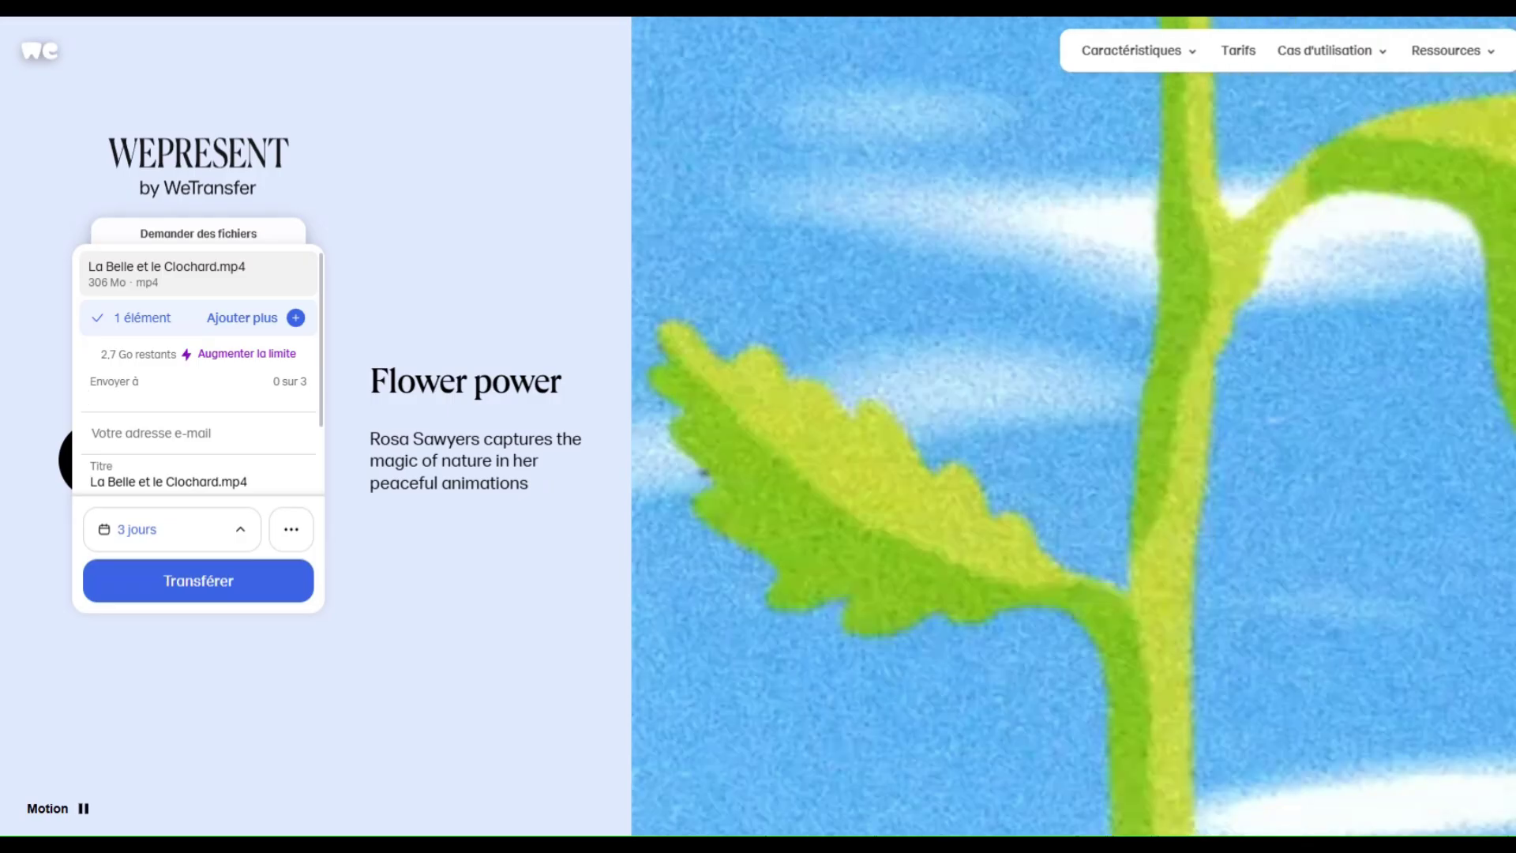
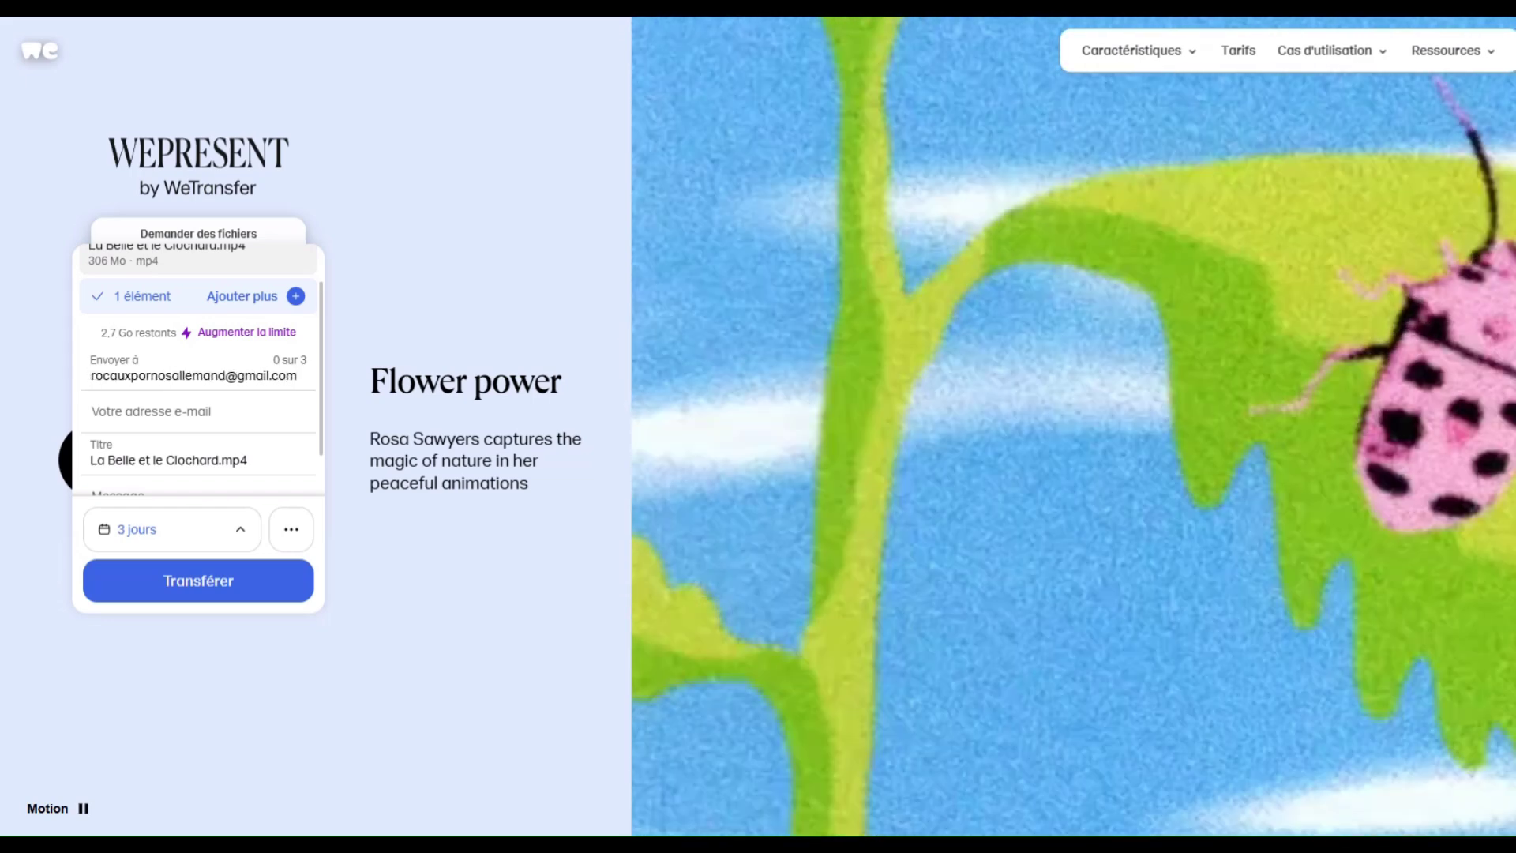
key(Tab)
Write the transfer message 'Eh Salut ! Bon Annniversaire !'.
key(Tab)
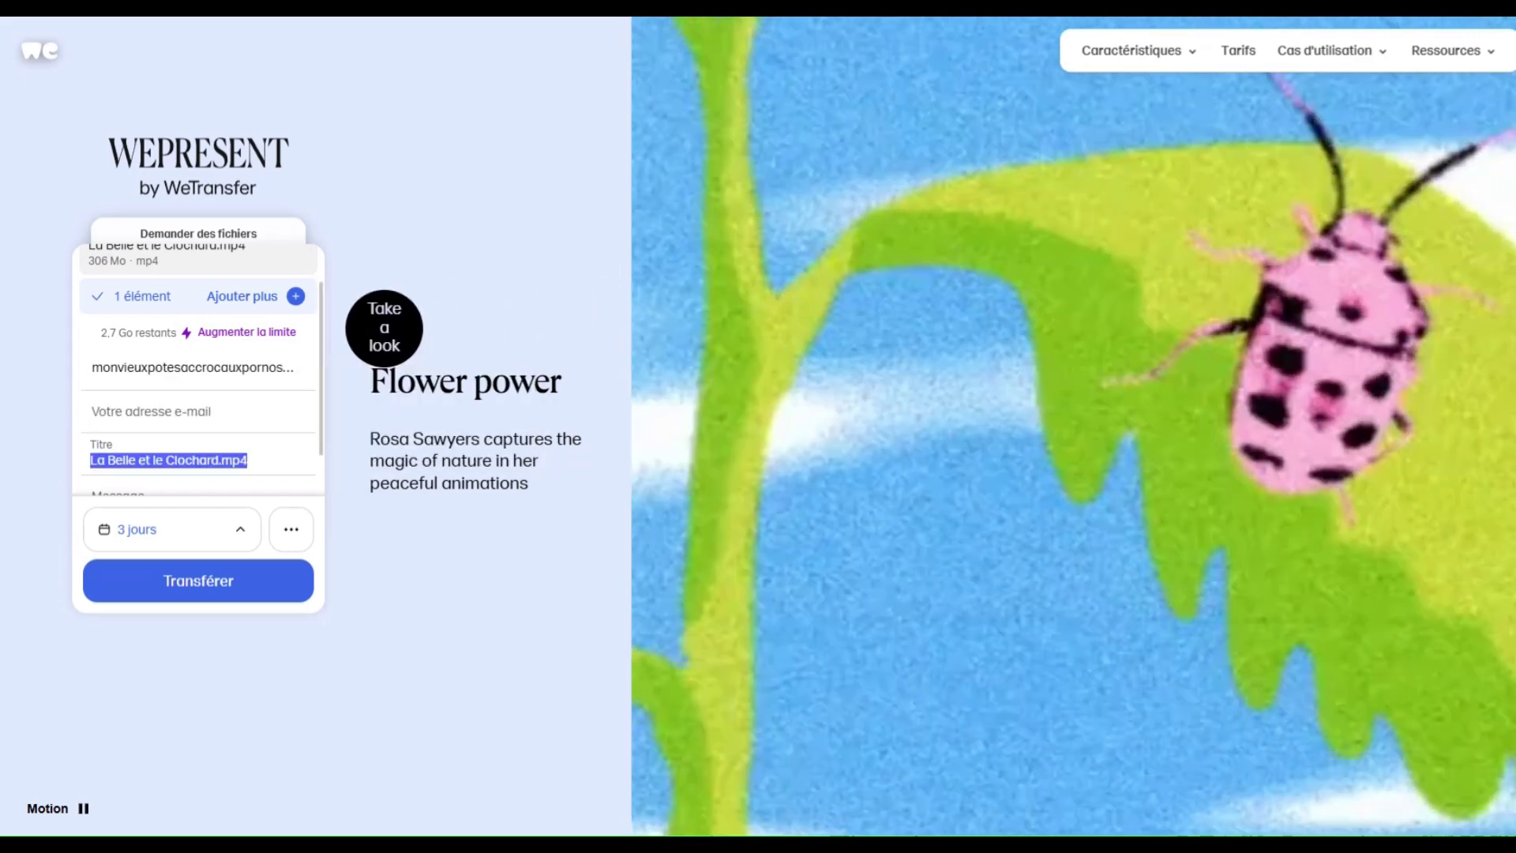
key(Tab)
text(E)
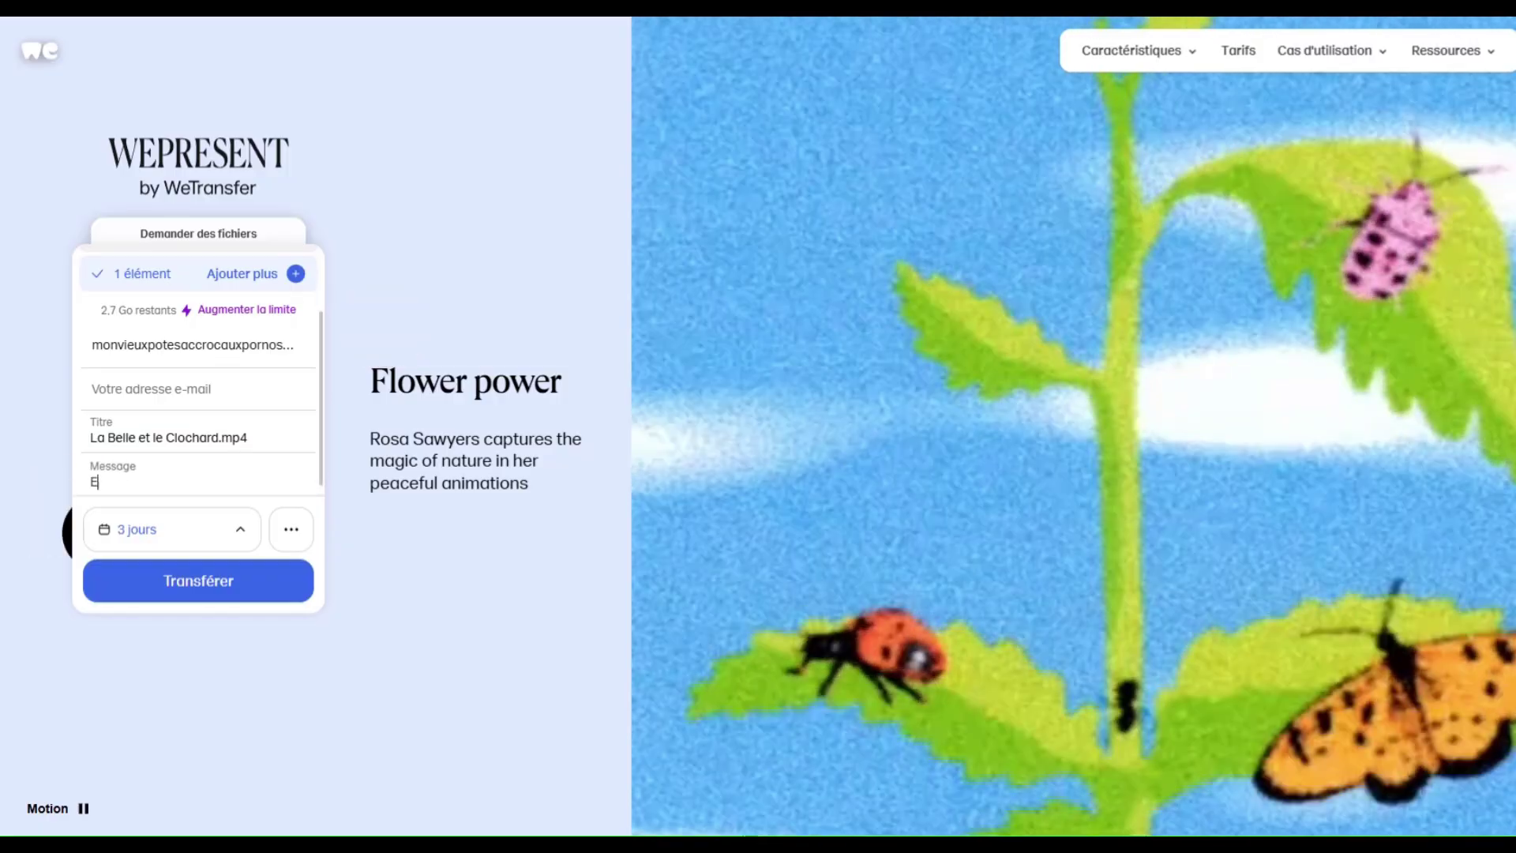
text(h Salut ! Bonne)
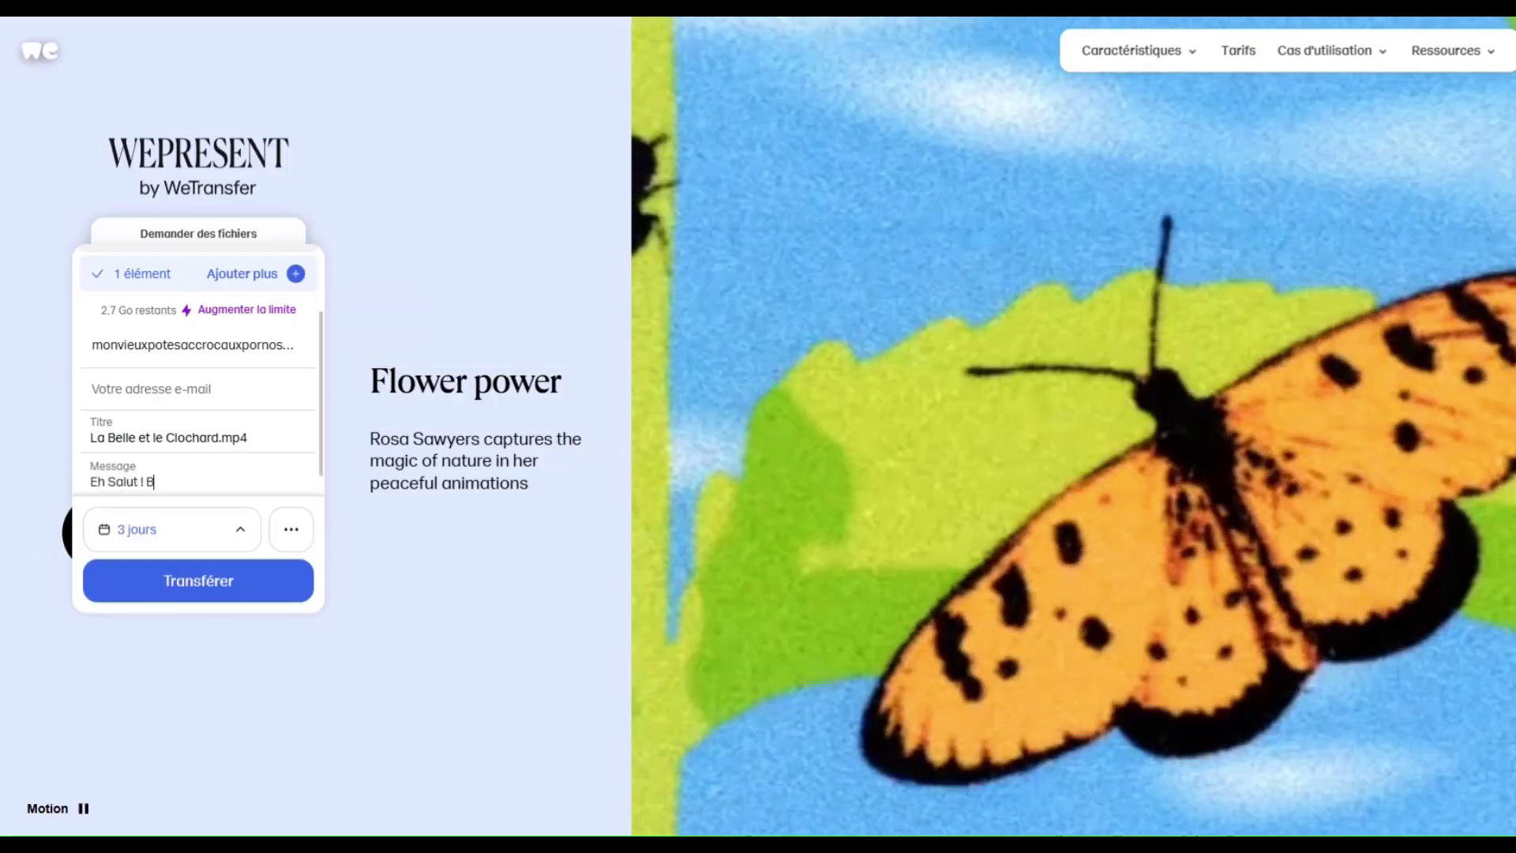
key(BackSpace)
key(BackSpace)
text(Annniversaire !!)
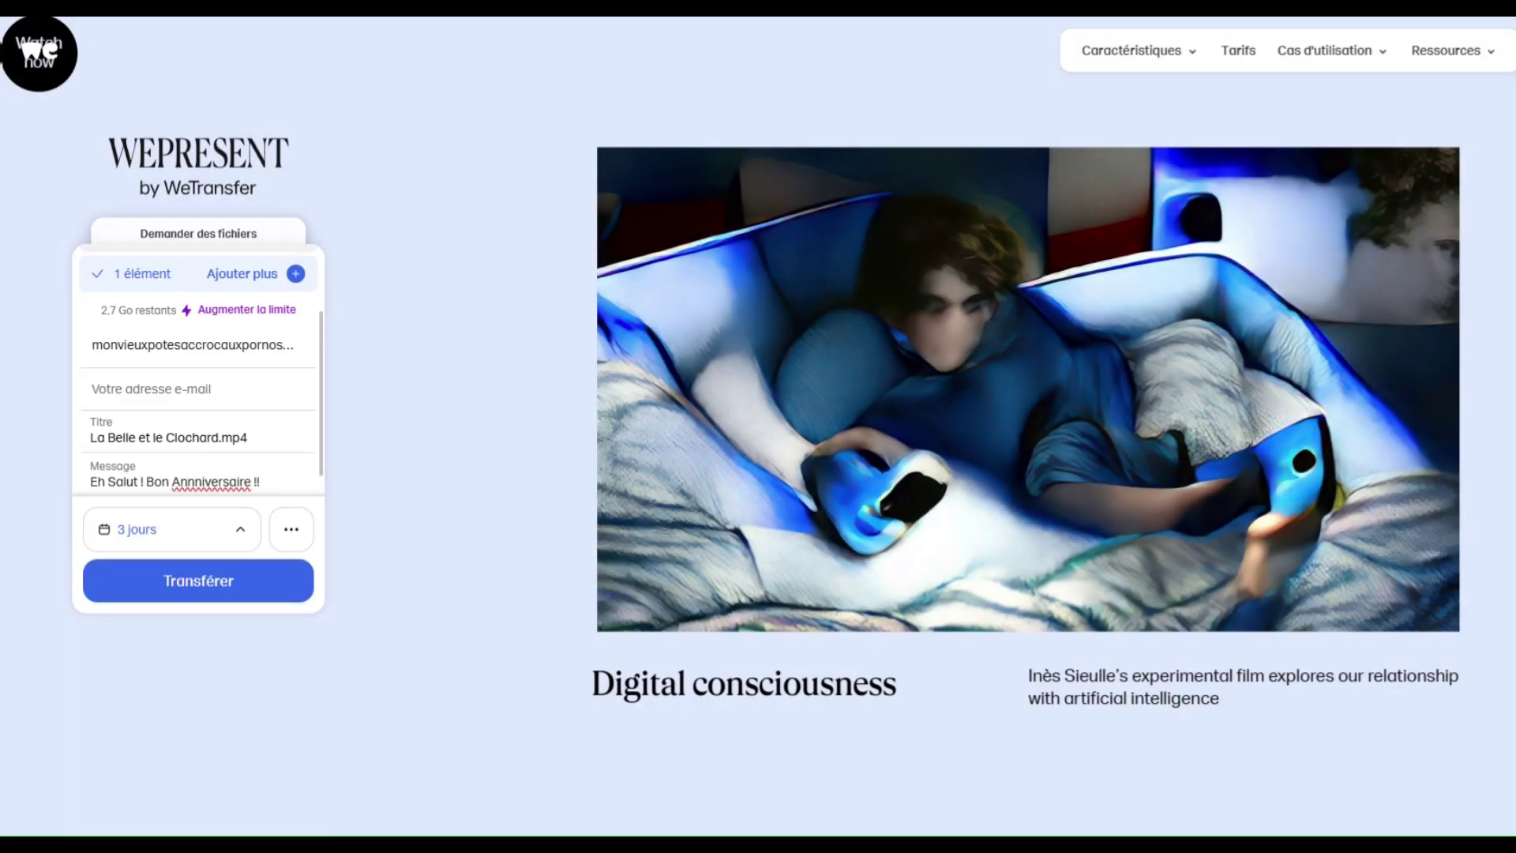
click(172, 529)
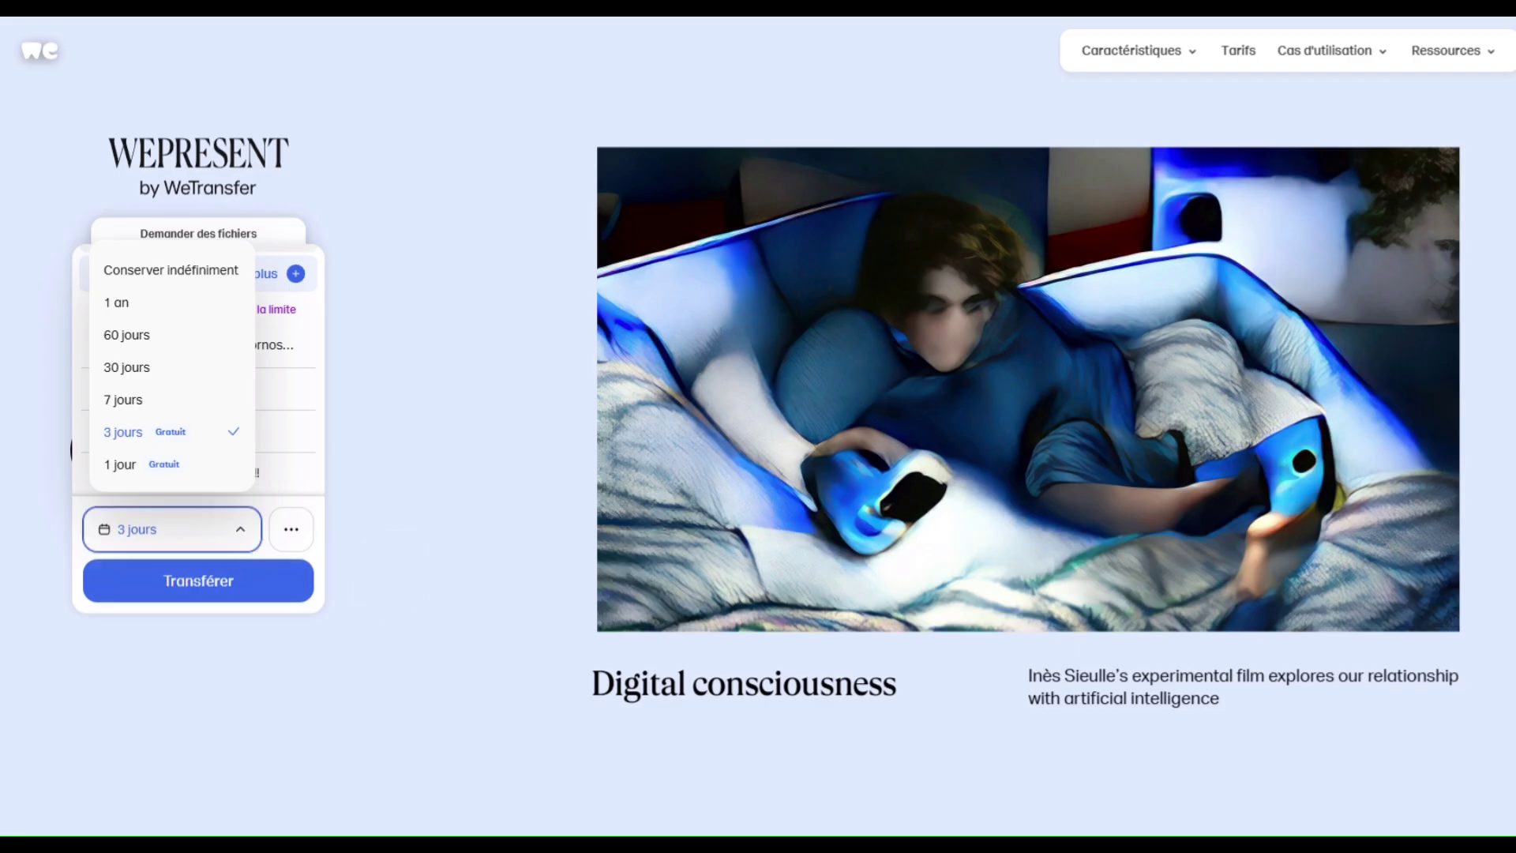
Browse the WeTransfer expiry durations and keep the transfer at 3 jours.
click(402, 596)
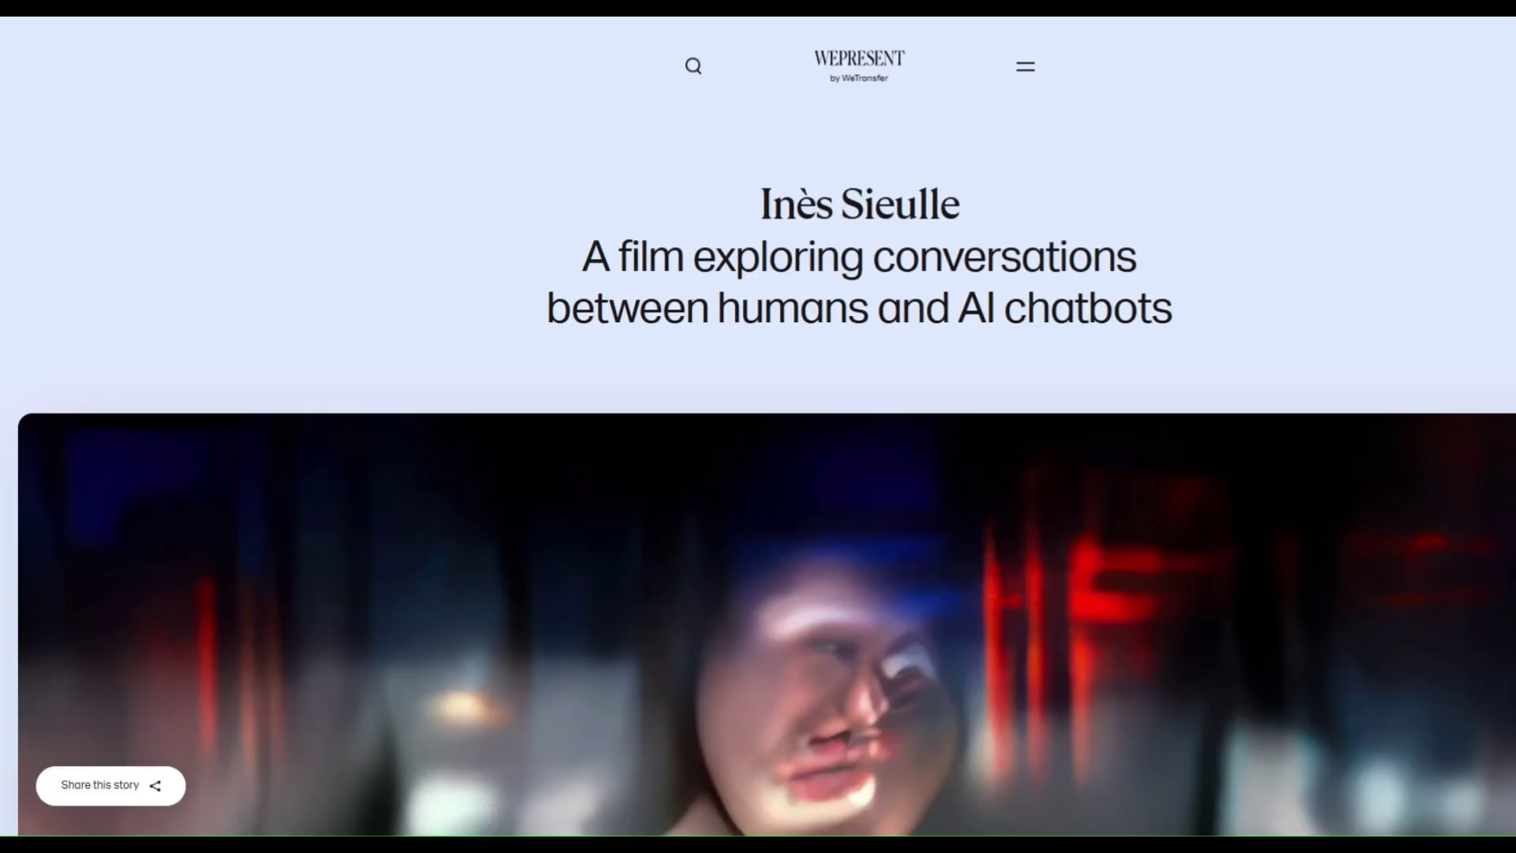
key(ctrl+w)
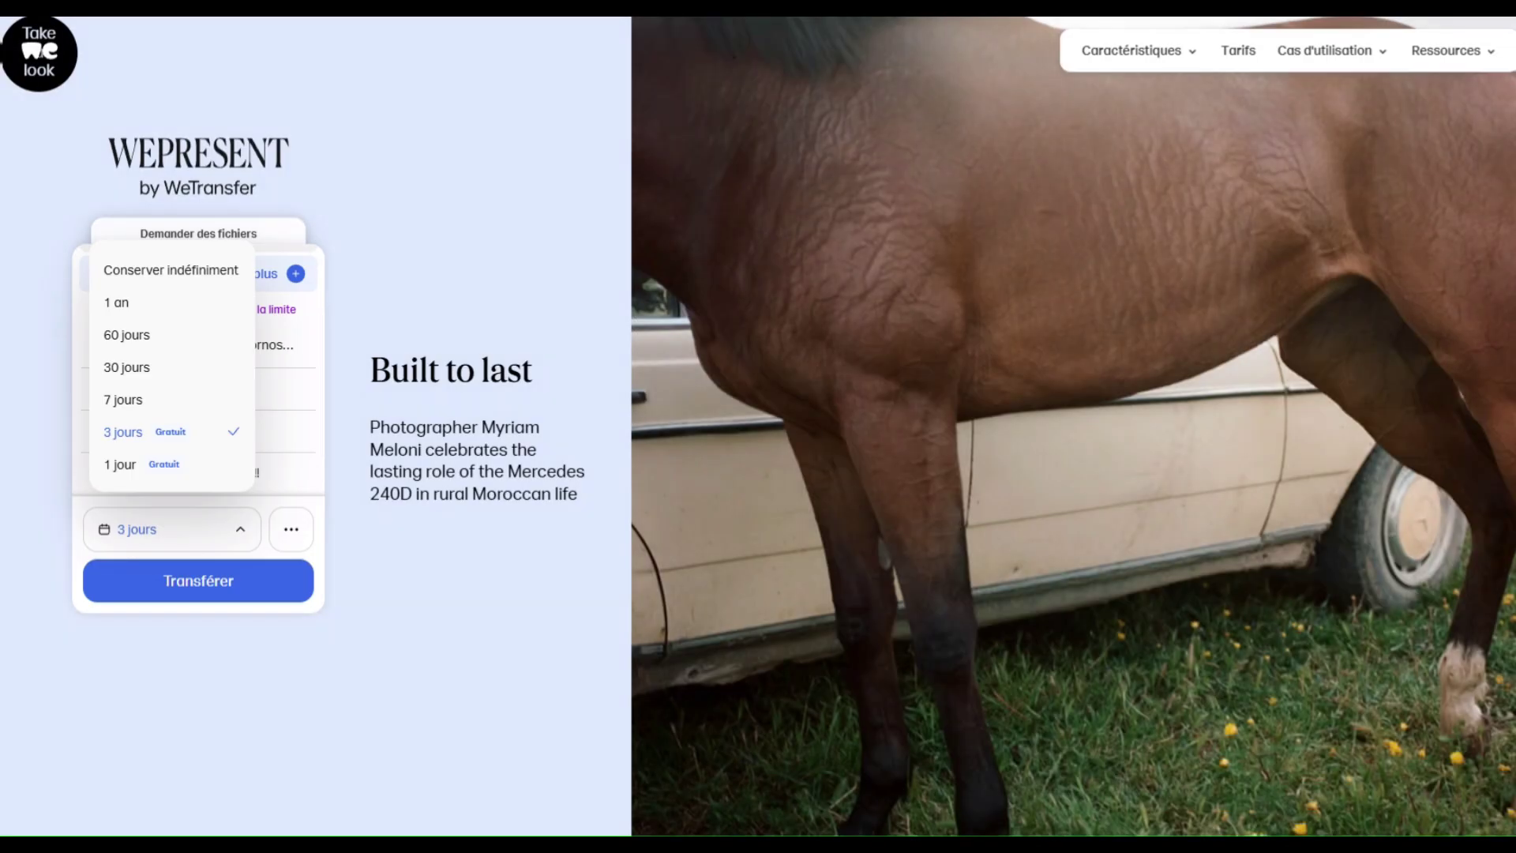
click(171, 431)
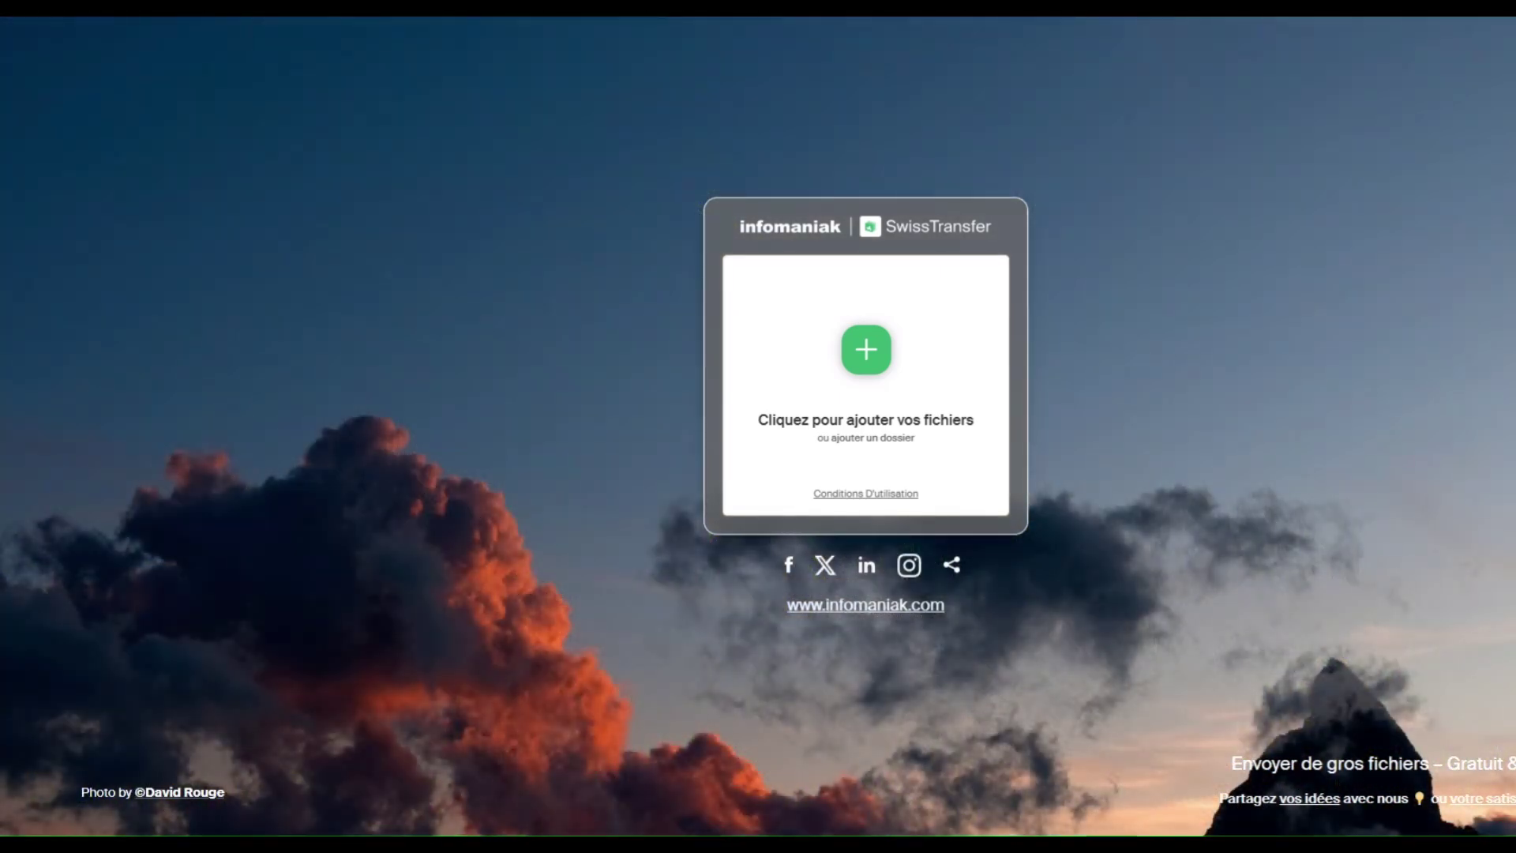
Upload La Belle et le Clochard.mp4 to SwissTransfer and set it to send by e-mail.
click(866, 350)
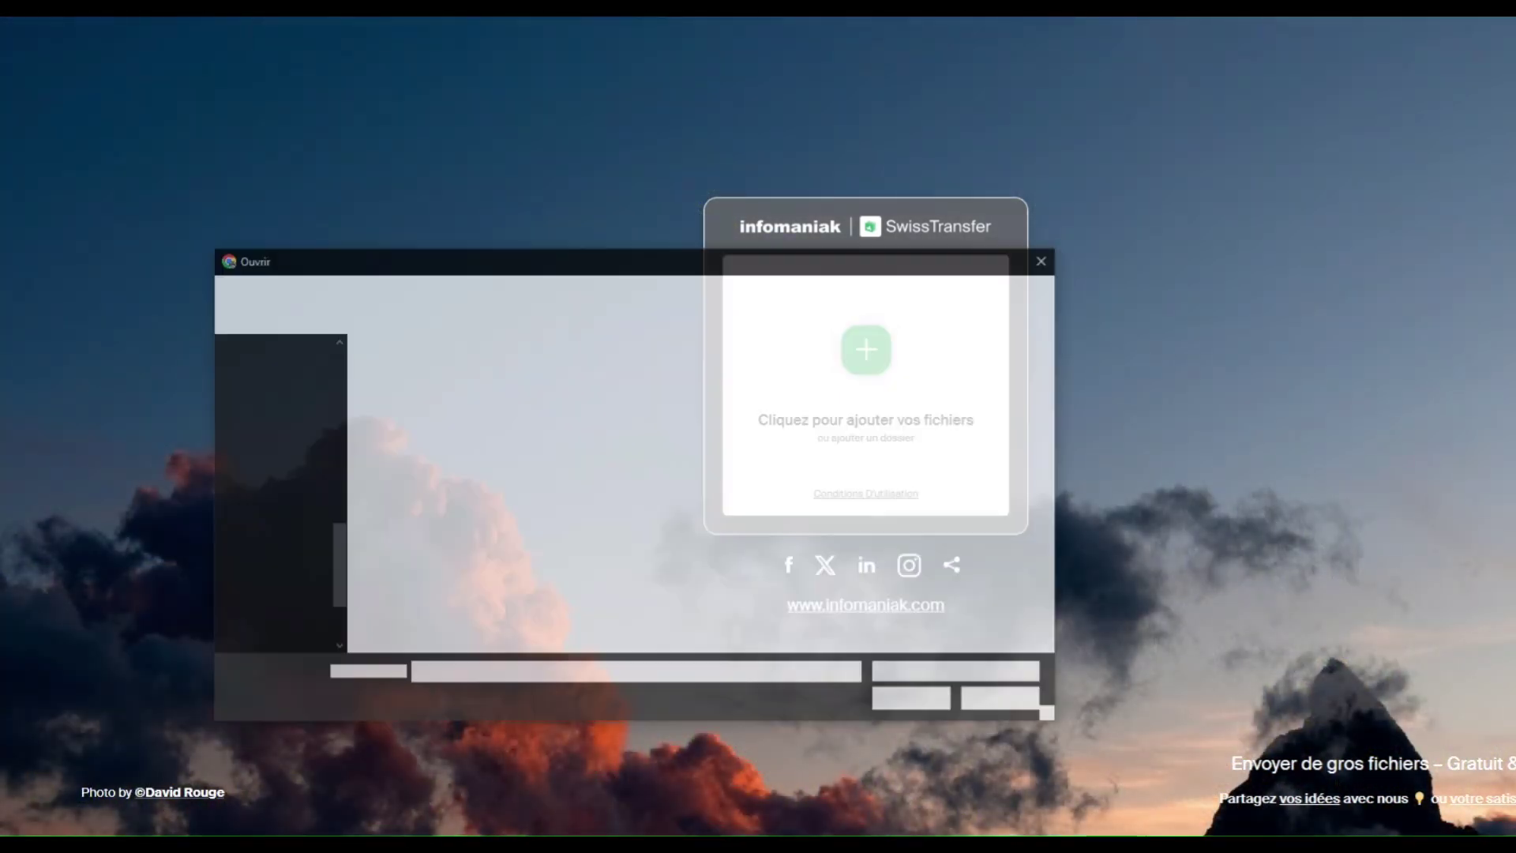
double_click(407, 396)
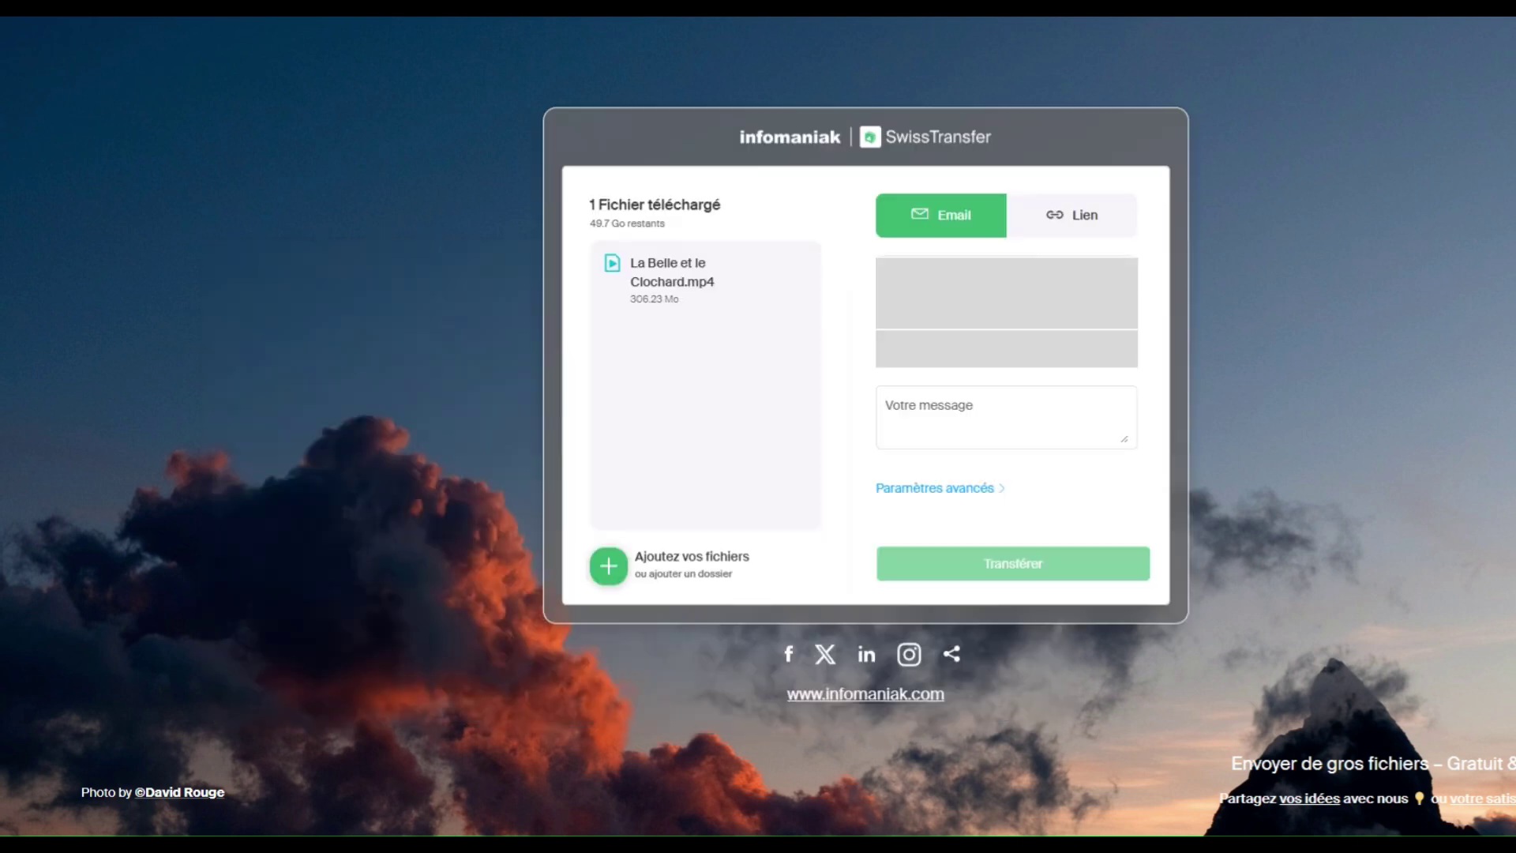
click(1006, 274)
click(1071, 215)
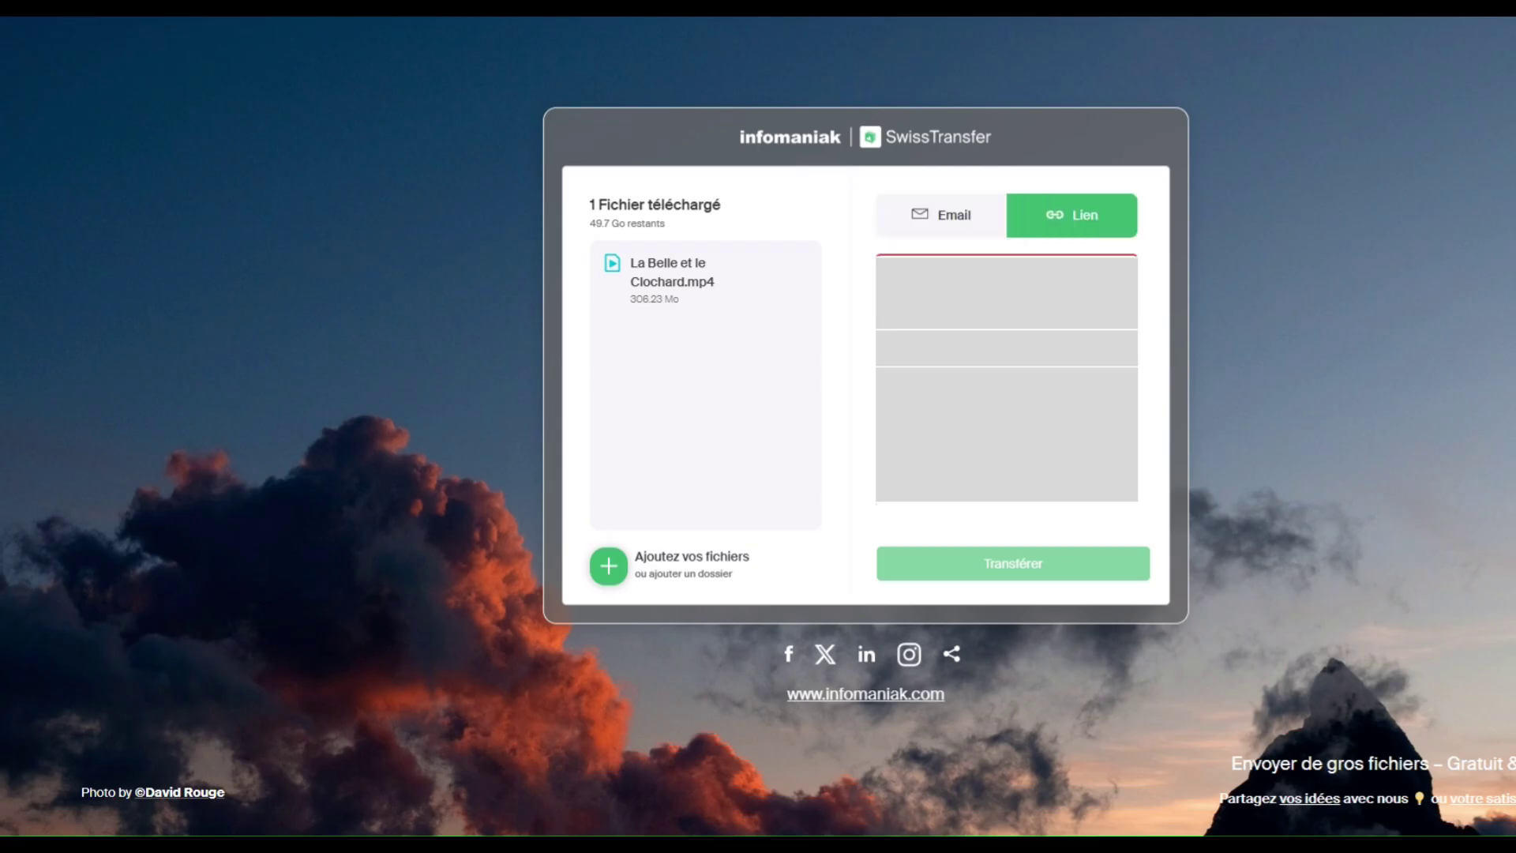
click(941, 214)
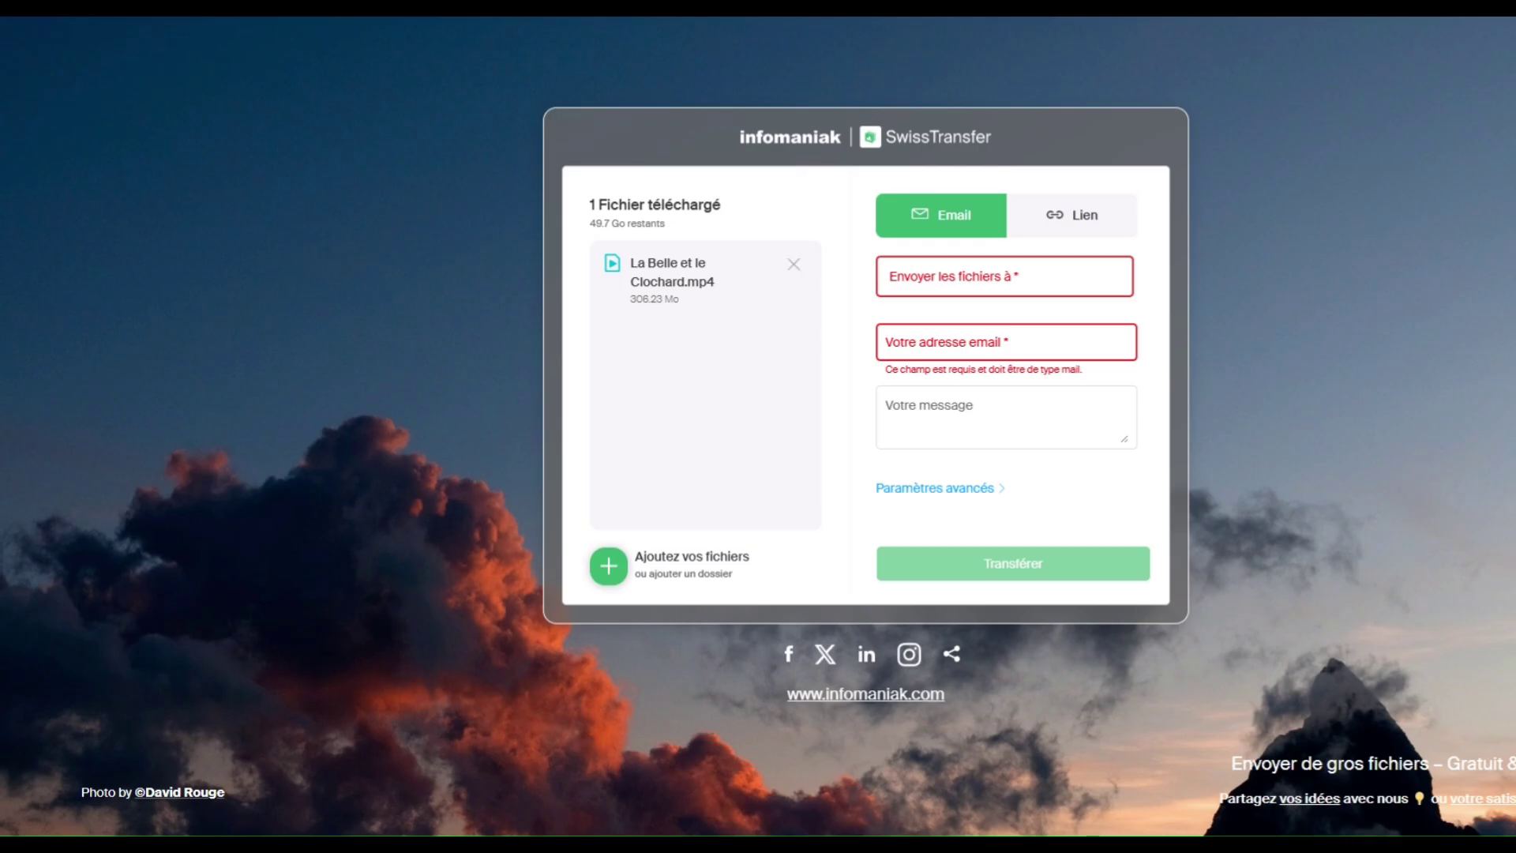
click(1004, 277)
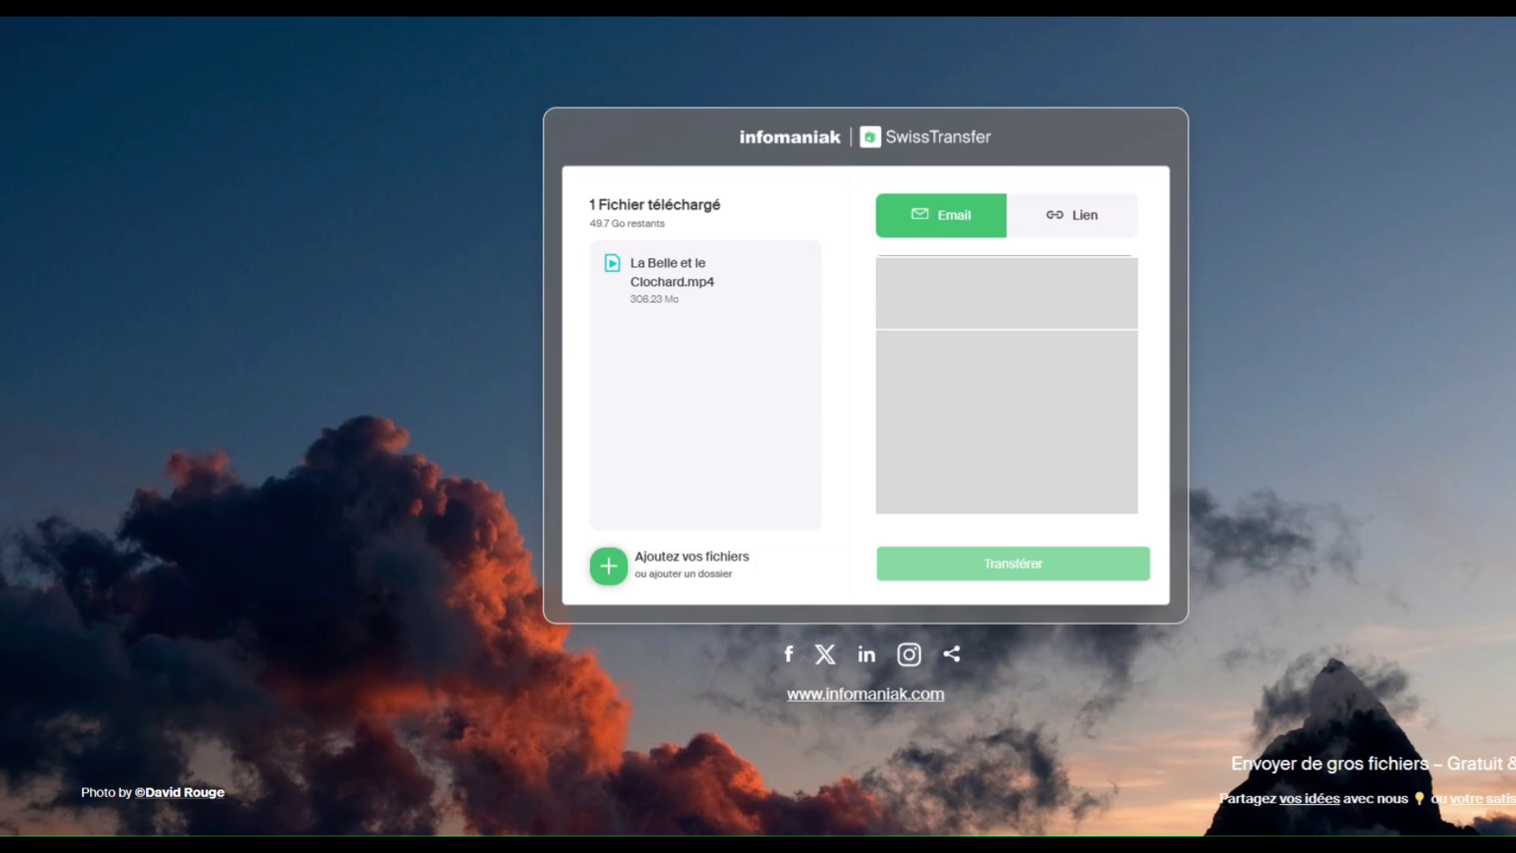
click(1005, 417)
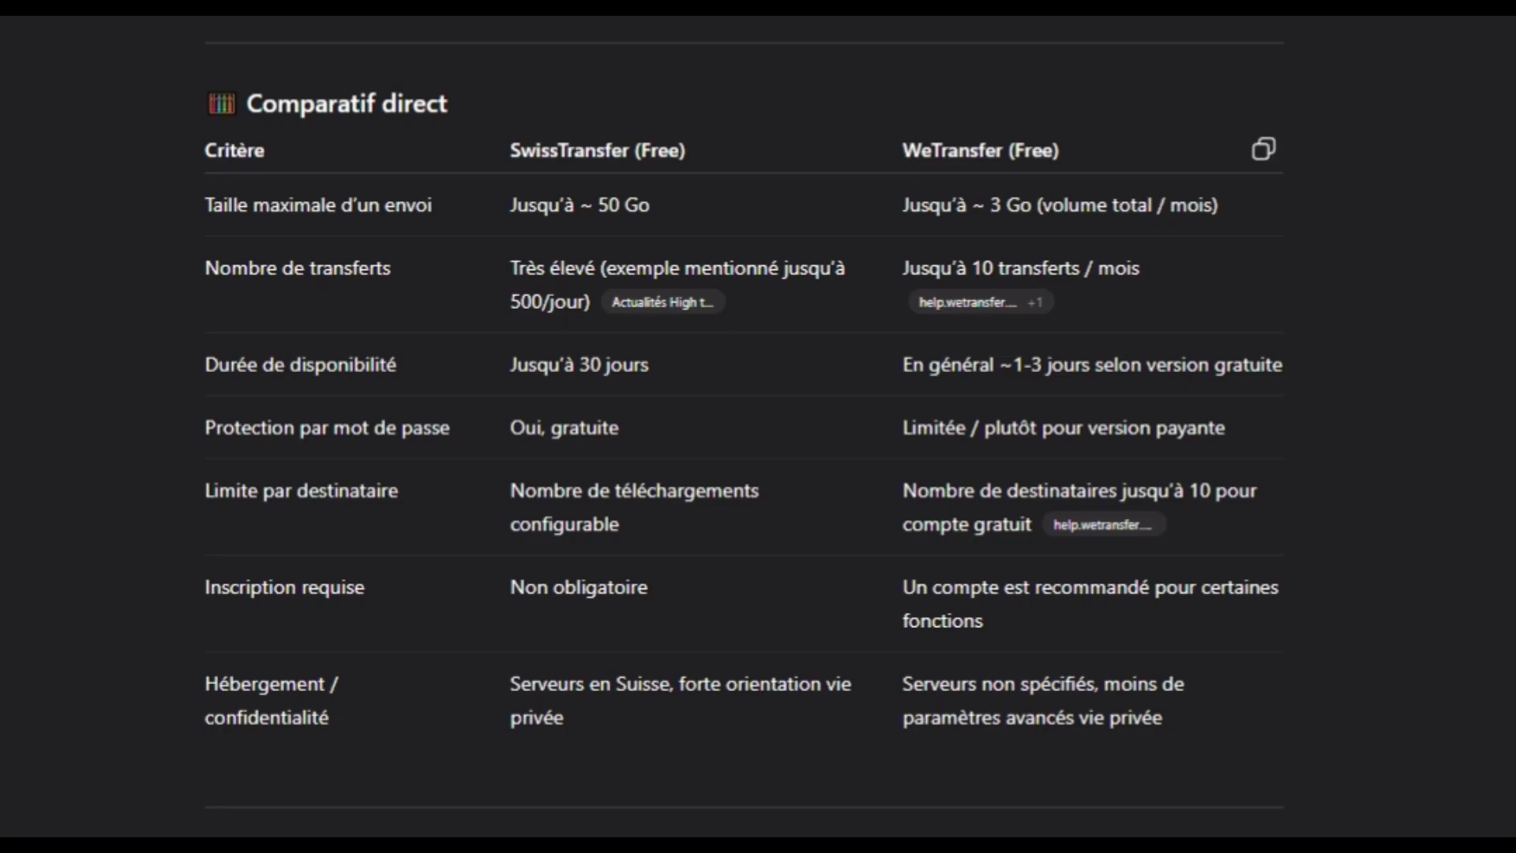
Highlight the SwissTransfer (Free) column heading in the SwissTransfer vs WeTransfer comparison table.
drag(540, 150, 687, 150)
drag(970, 150, 1061, 150)
click(1061, 152)
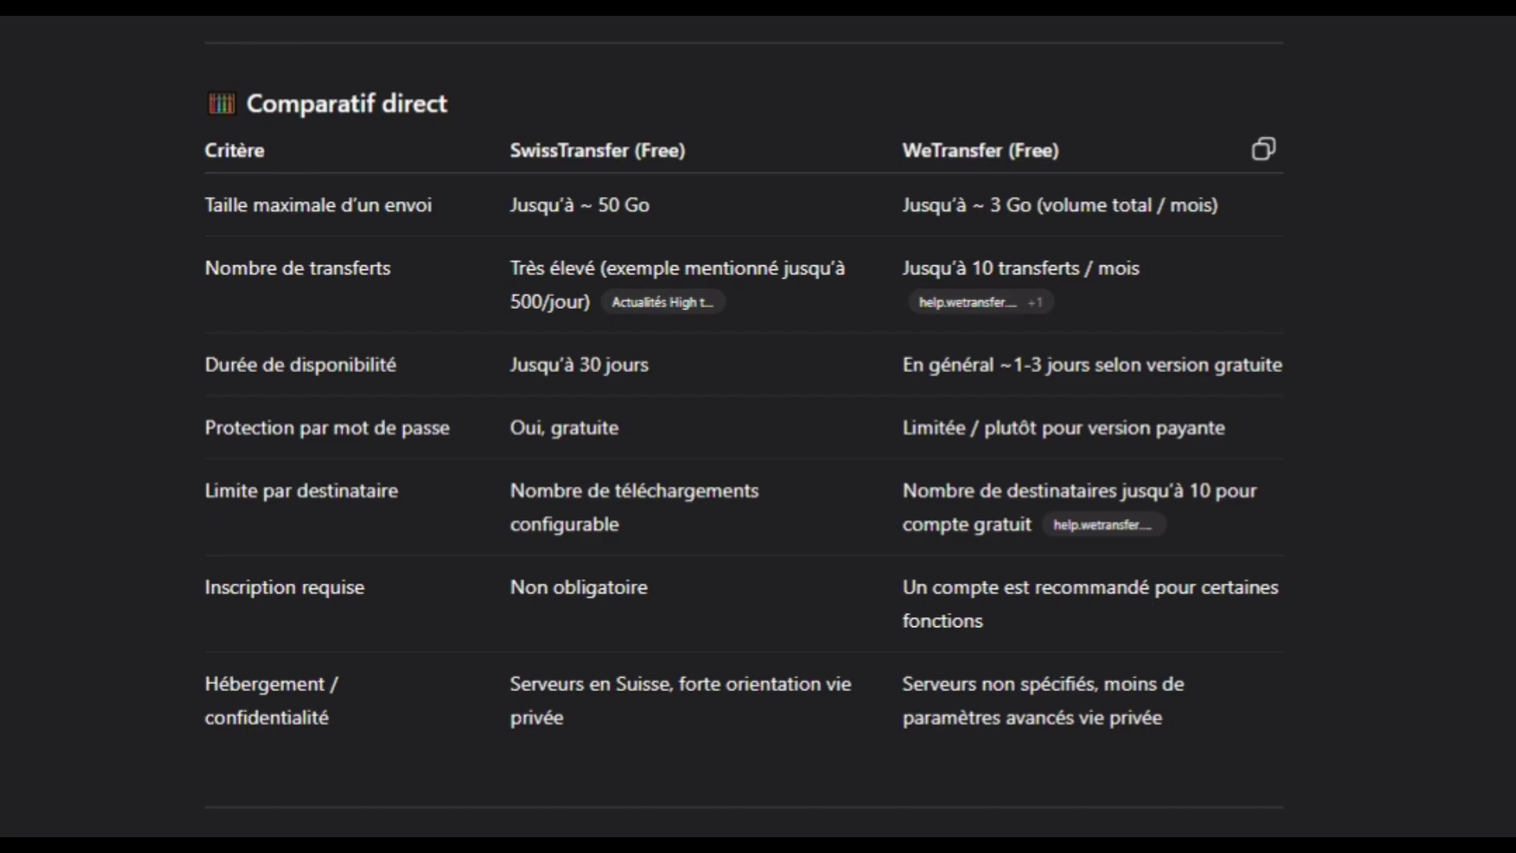